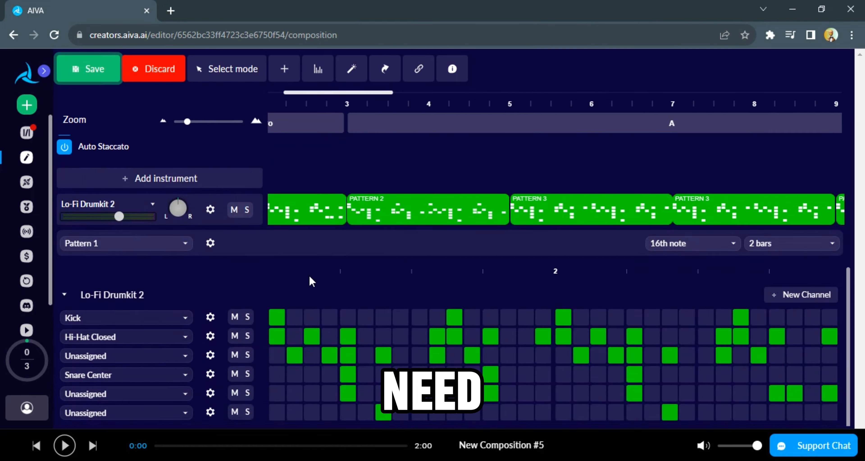
Step: Open the Bass track of the composition and look over its notes across the whole timeline
{"action": "scroll", "coordinate": [81, 183], "scroll_direction": "up", "scroll_amount": 6}
{"action": "left_click", "coordinate": [81, 183]}
{"action": "left_click", "coordinate": [85, 216]}
{"action": "scroll", "coordinate": [353, 244], "scroll_direction": "down", "scroll_amount": 4}
{"action": "scroll", "coordinate": [353, 245], "scroll_direction": "up", "scroll_amount": 4}
{"action": "left_click", "coordinate": [89, 202]}
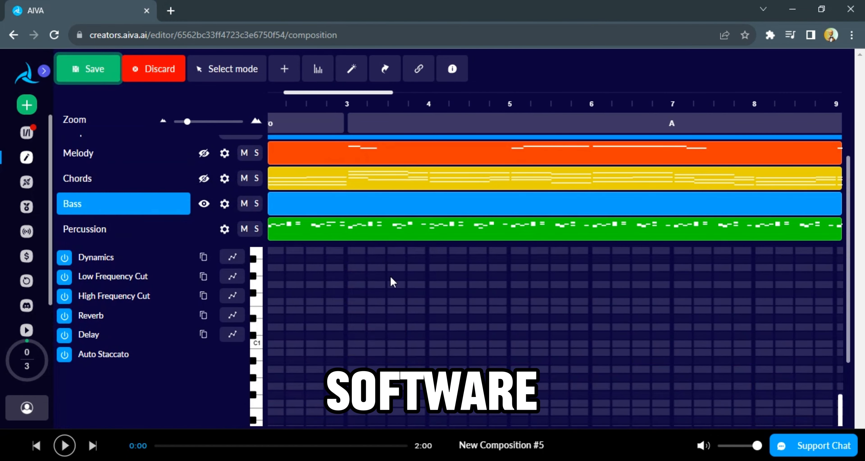
{"action": "scroll", "coordinate": [392, 282], "scroll_direction": "down", "scroll_amount": 2}
{"action": "left_click_drag", "start_coordinate": [840, 341], "coordinate": [842, 364]}
{"action": "scroll", "coordinate": [462, 290], "scroll_direction": "down", "scroll_amount": 3}
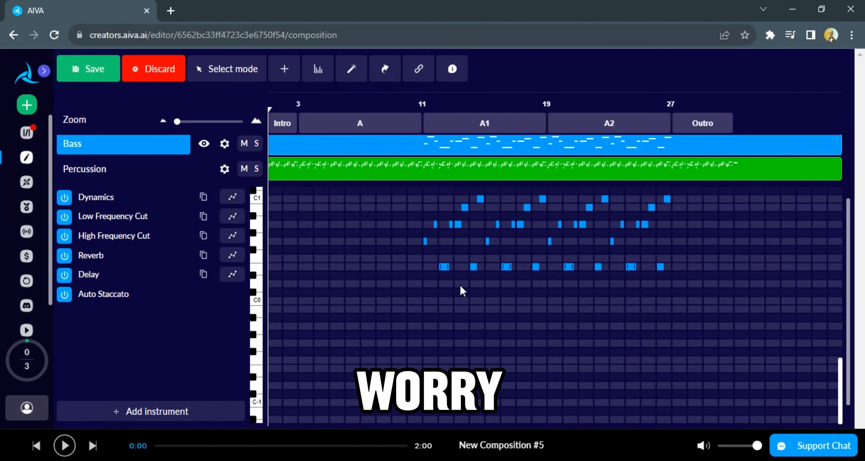
{"action": "scroll", "coordinate": [556, 247], "scroll_direction": "up", "scroll_amount": 2}
{"action": "scroll", "coordinate": [148, 199], "scroll_direction": "up", "scroll_amount": 2}
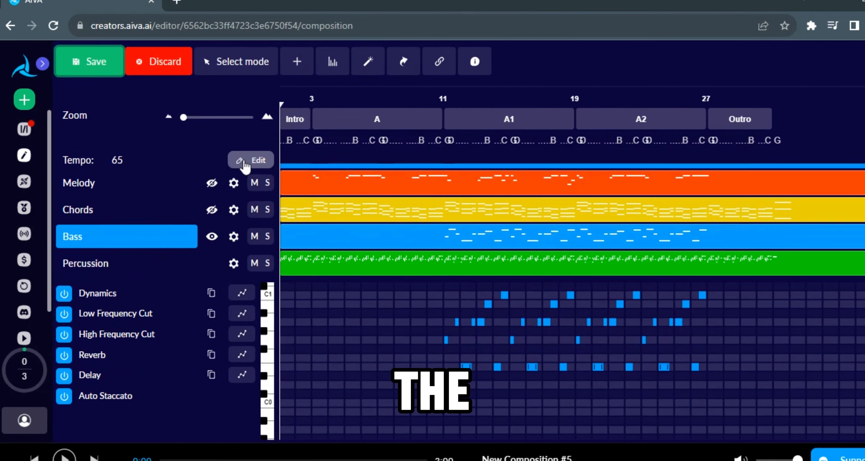
Step: Set the composition's tempo to 55 and apply it
{"action": "left_click", "coordinate": [241, 162]}
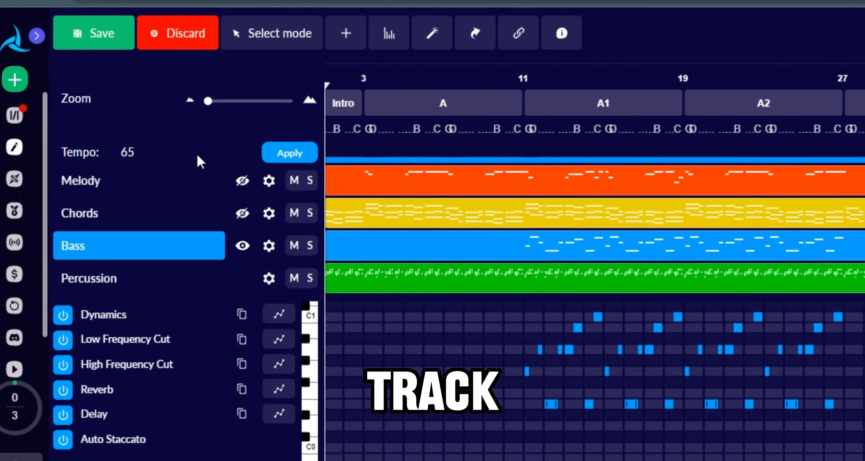
{"action": "key", "text": "BackSpace"}
{"action": "key", "text": "BackSpace"}
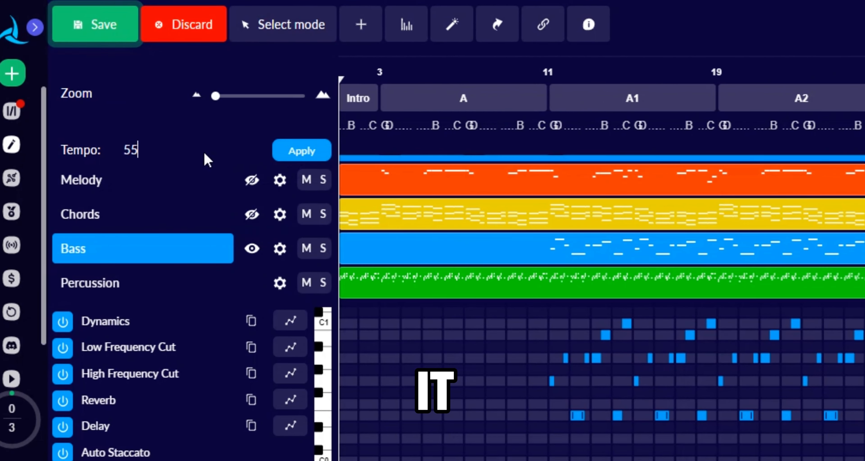
{"action": "left_click", "coordinate": [304, 151]}
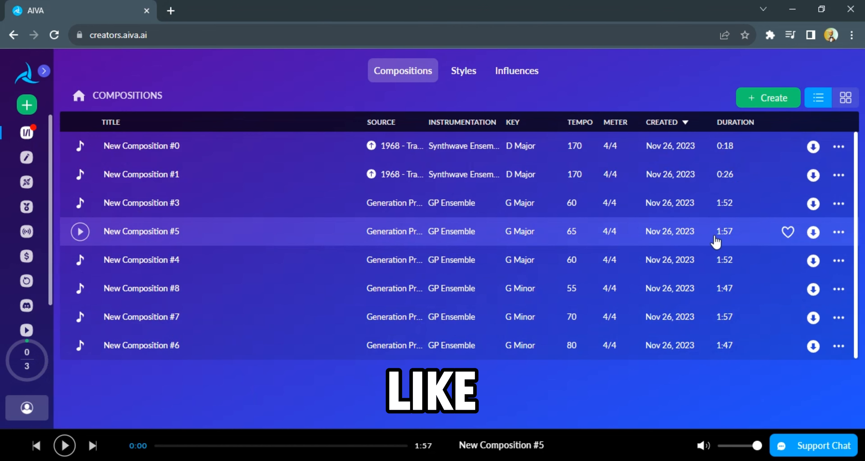
Step: Download New Composition #5 from the compositions list as an MP3 file
{"action": "left_click", "coordinate": [812, 232]}
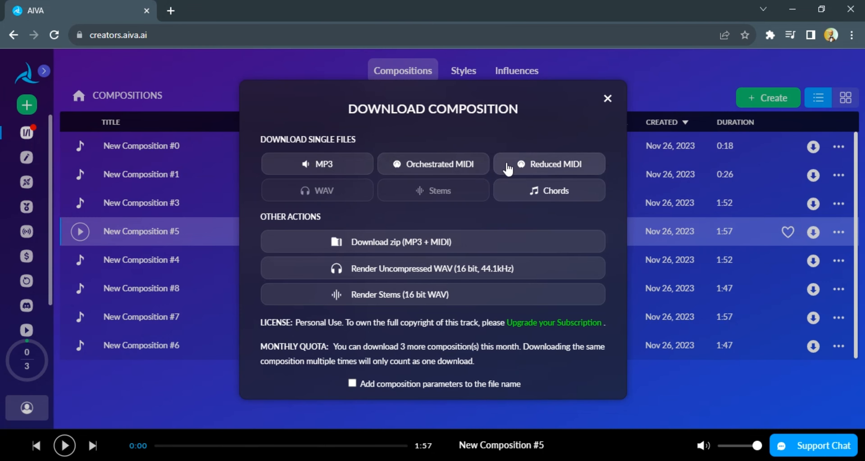
{"action": "left_click", "coordinate": [339, 167]}
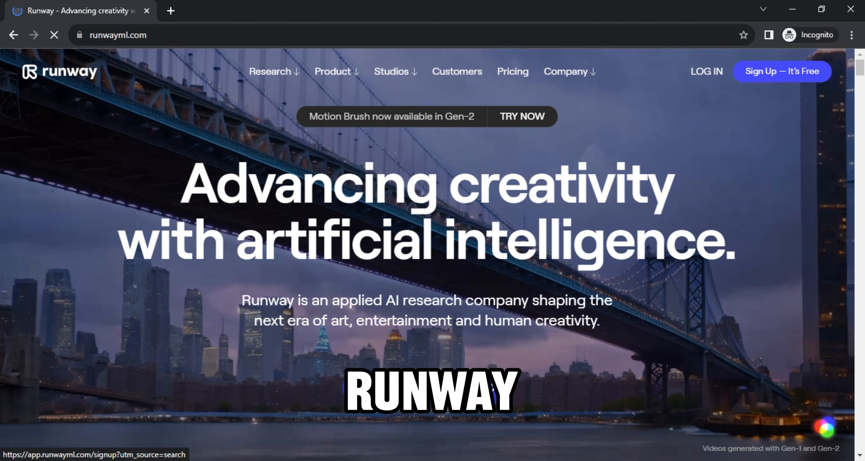
Step: Switch to Runway and start a Gen-2 video from text with the prompt "A lo-fi girl Image with moving background"
{"action": "left_click", "coordinate": [433, 387]}
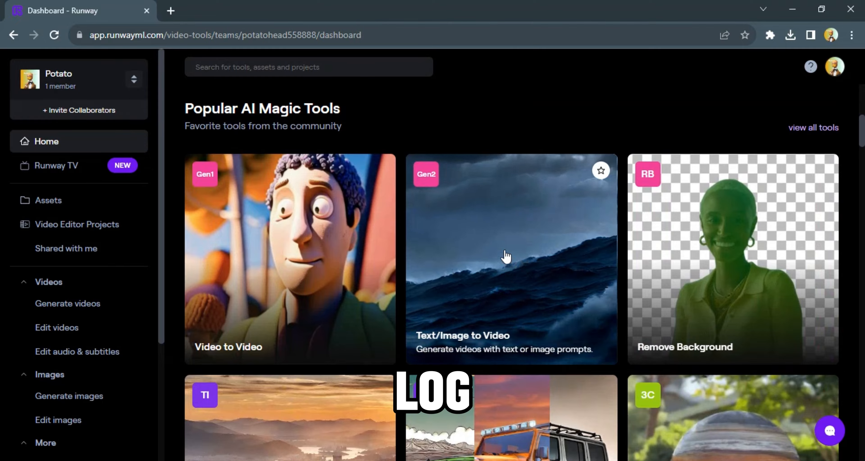
{"action": "scroll", "coordinate": [505, 257], "scroll_direction": "up", "scroll_amount": 5}
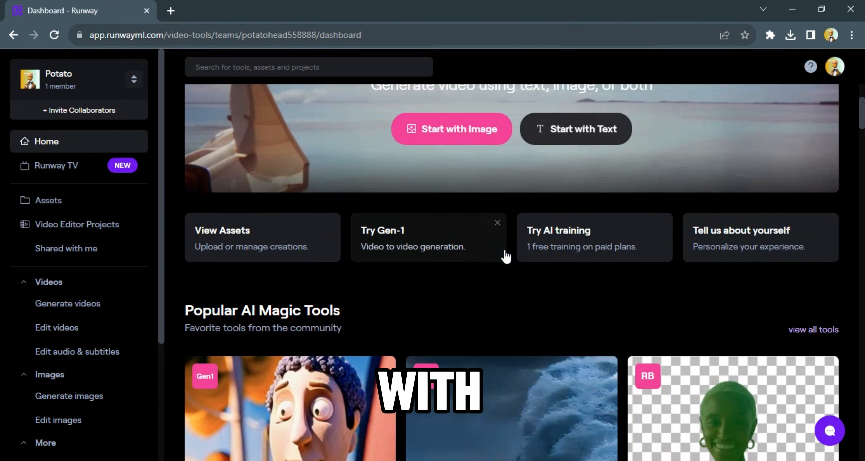
{"action": "scroll", "coordinate": [386, 248], "scroll_direction": "up", "scroll_amount": 2}
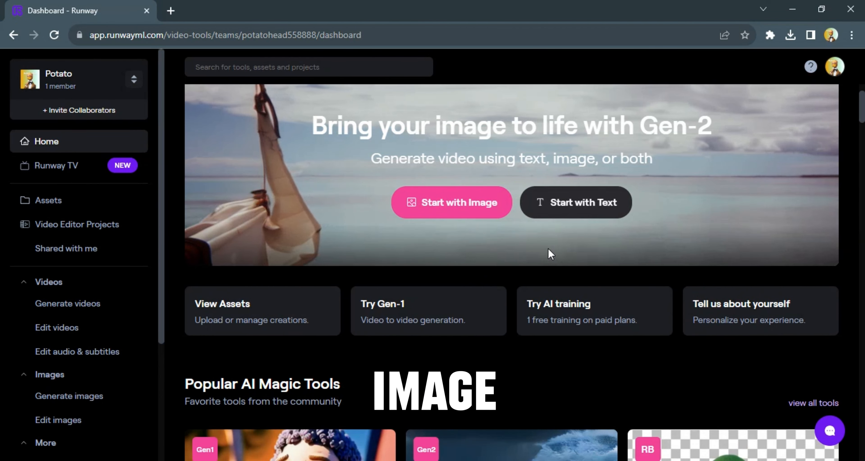
{"action": "left_click", "coordinate": [578, 214]}
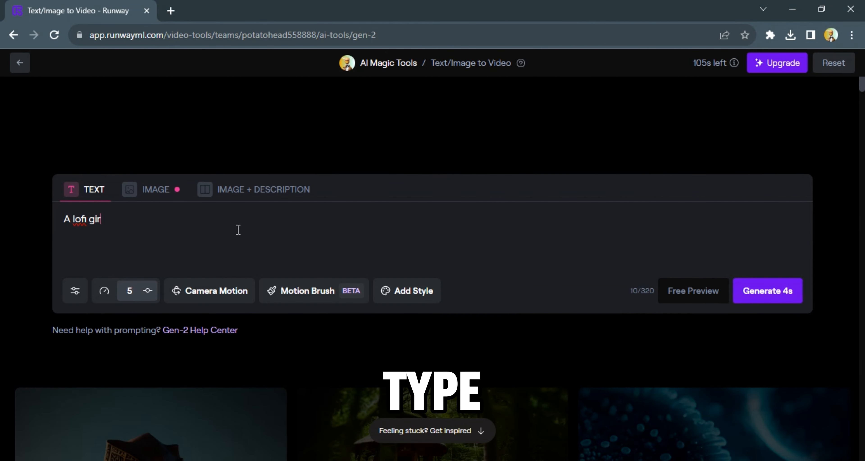
{"action": "type", "text": "Image with moving background"}
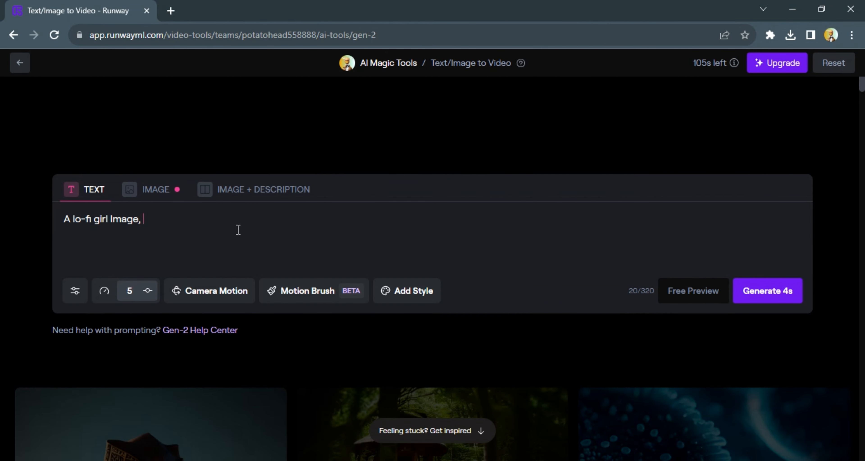
Step: Look through the camera motion, general motion and style options for the video without choosing any
{"action": "left_click", "coordinate": [235, 299]}
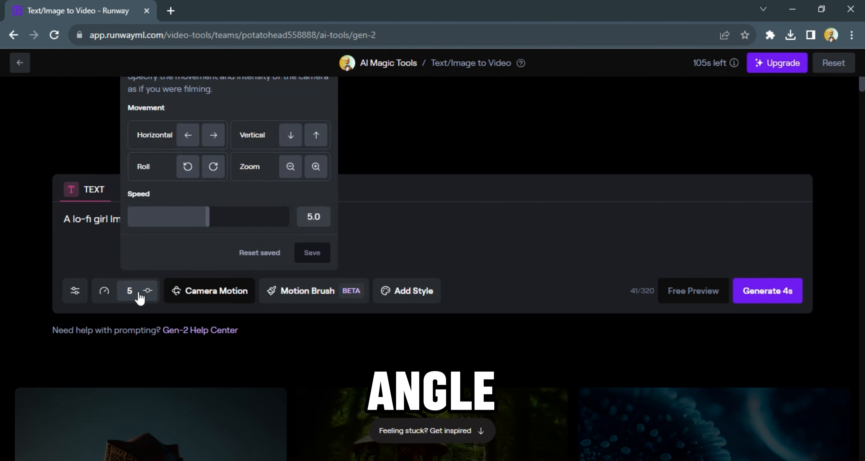
{"action": "left_click", "coordinate": [128, 293]}
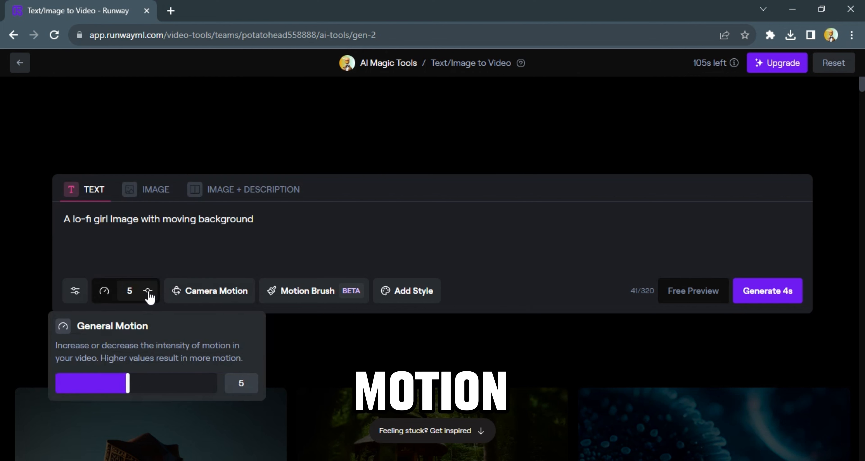
{"action": "left_click", "coordinate": [420, 297]}
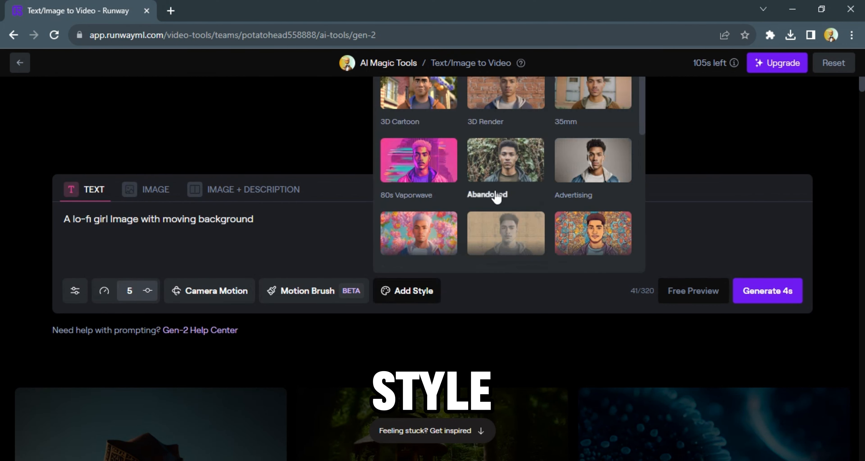
{"action": "scroll", "coordinate": [526, 236], "scroll_direction": "down", "scroll_amount": 10}
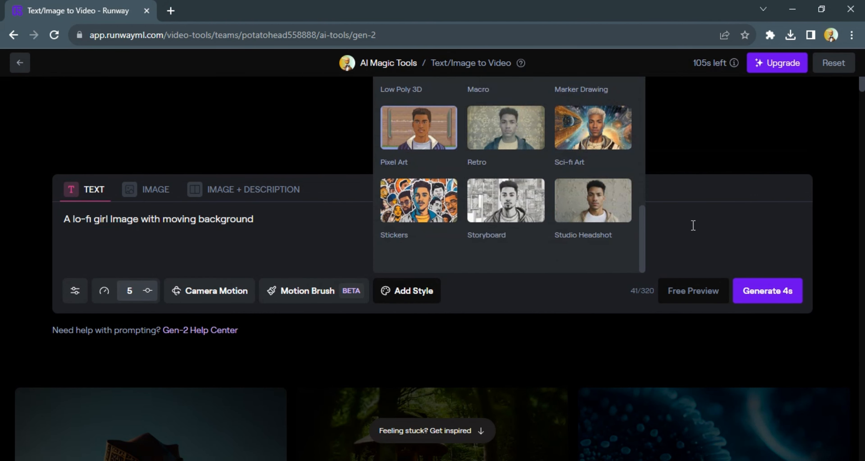
{"action": "left_click", "coordinate": [692, 226]}
Step: Generate the 4-second video from the prompt and play it
{"action": "left_click", "coordinate": [767, 291]}
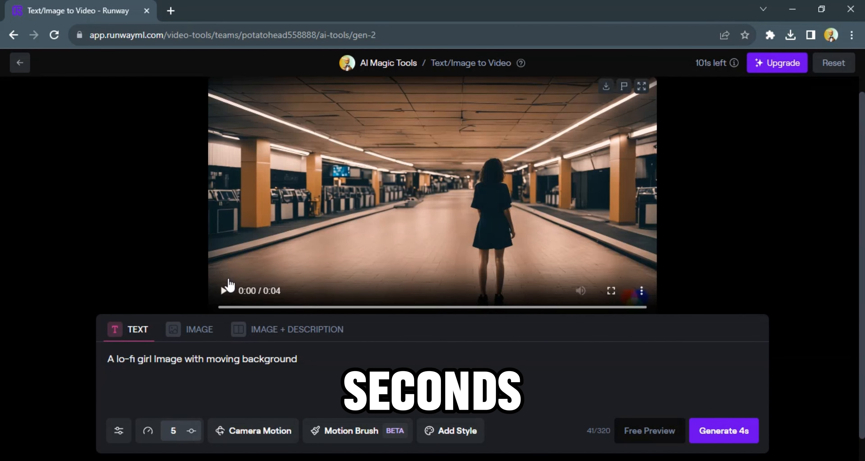
{"action": "left_click", "coordinate": [223, 290]}
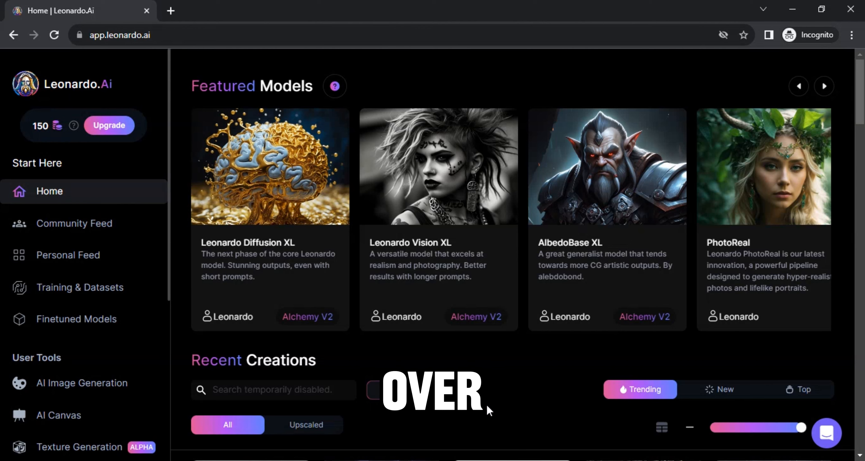
Step: Switch to Leonardo.Ai, look over its home page and open AI Image Generation
{"action": "scroll", "coordinate": [488, 410], "scroll_direction": "down", "scroll_amount": 6}
{"action": "scroll", "coordinate": [537, 234], "scroll_direction": "up", "scroll_amount": 6}
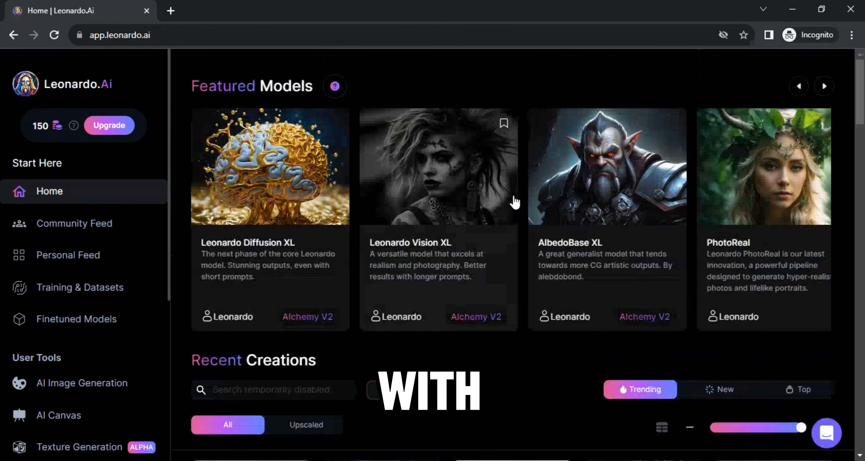
{"action": "scroll", "coordinate": [131, 268], "scroll_direction": "down", "scroll_amount": 6}
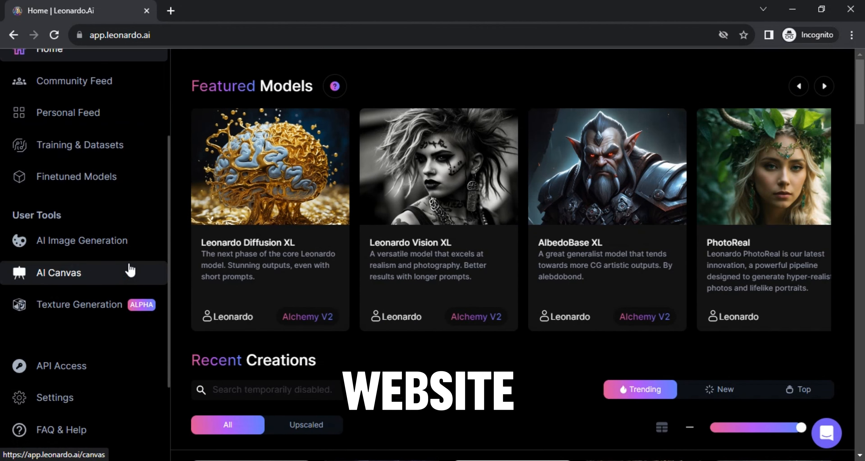
{"action": "left_click", "coordinate": [112, 164]}
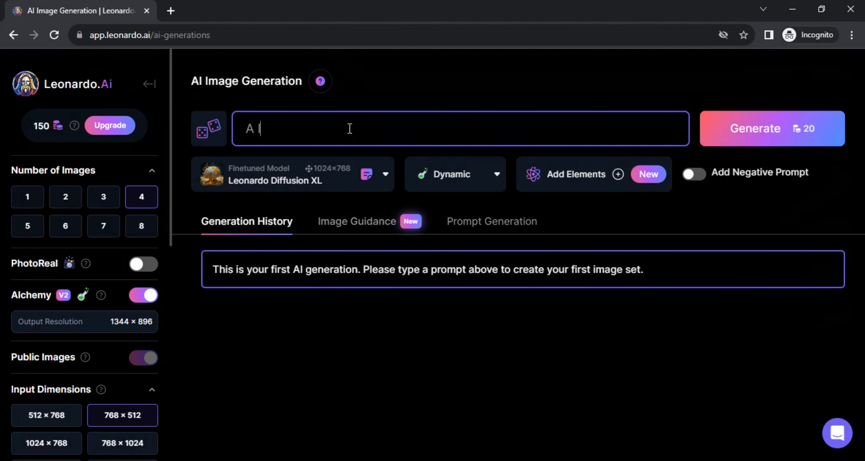
Step: Generate four images from the prompt "A Lo-fi Girl Image, Night and Chill Environment, Snow Falling, Firework"
{"action": "type", "text": "A lofi Girl"}
{"action": "key", "text": "BackSpace"}
{"action": "key", "text": "BackSpace"}
{"action": "key", "text": "BackSpace"}
{"action": "key", "text": "BackSpace"}
{"action": "key", "text": "BackSpace"}
{"action": "key", "text": "BackSpace"}
{"action": "key", "text": "BackSpace"}
{"action": "key", "text": "BackSpace"}
{"action": "key", "text": "BackSpace"}
{"action": "type", "text": "Lo-fi Girl Image, Ni"}
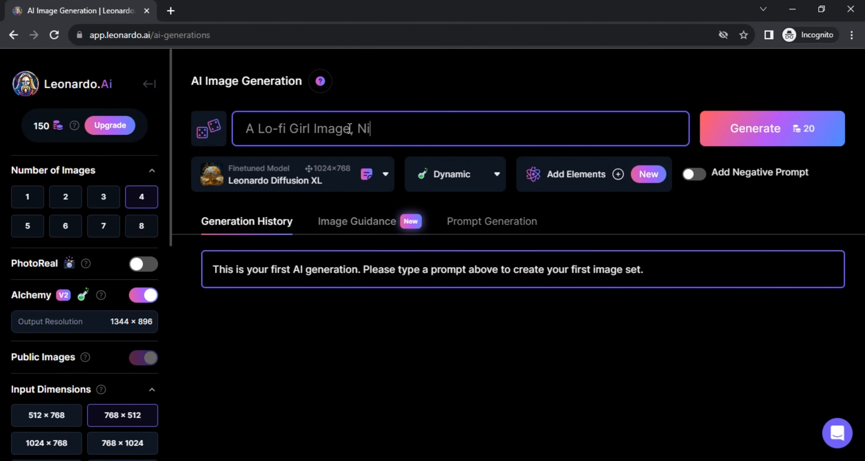
{"action": "type", "text": "ght and Chill Environment, Snow Falling, Firework"}
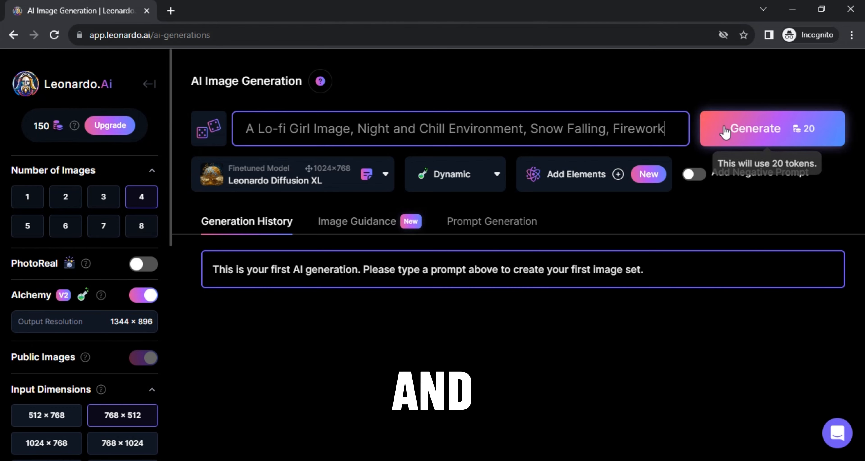
{"action": "left_click", "coordinate": [718, 127]}
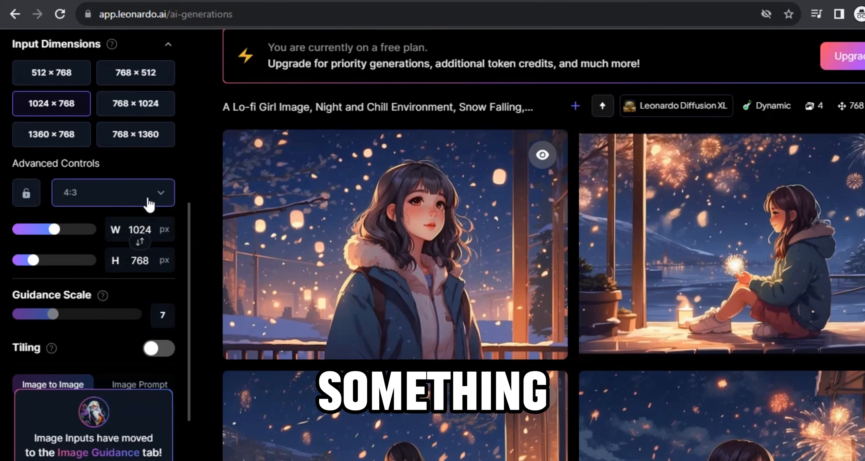
Step: Set the aspect ratio of the images to 16:9
{"action": "left_click", "coordinate": [134, 196]}
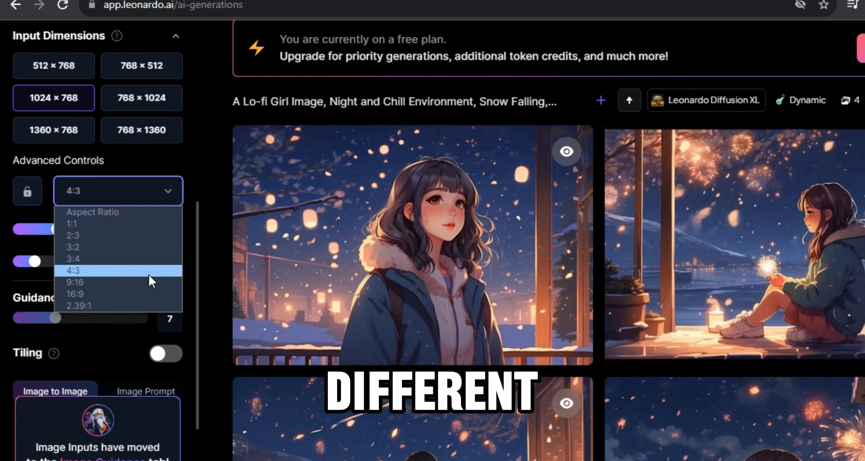
{"action": "left_click", "coordinate": [147, 294]}
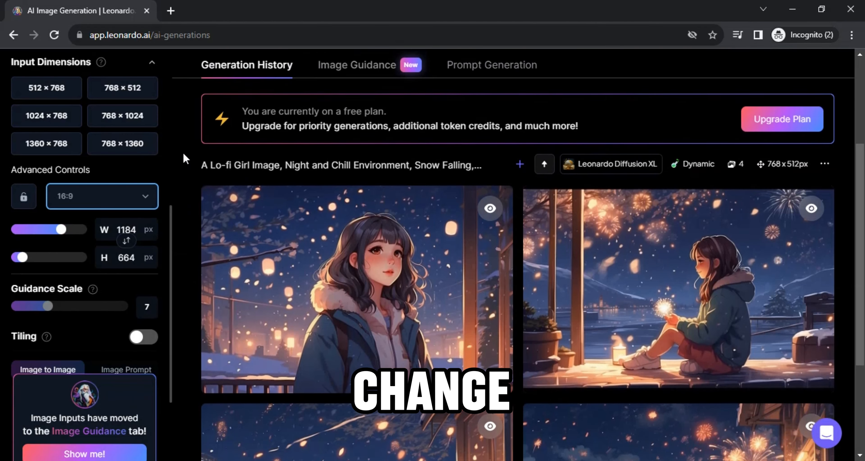
Step: Change the prompt to "A Lo-fi Girl Image, Night In the room with headphone, on the desk, and Chill Environment, Snow Falling," and generate new images
{"action": "scroll", "coordinate": [186, 158], "scroll_direction": "up", "scroll_amount": 5}
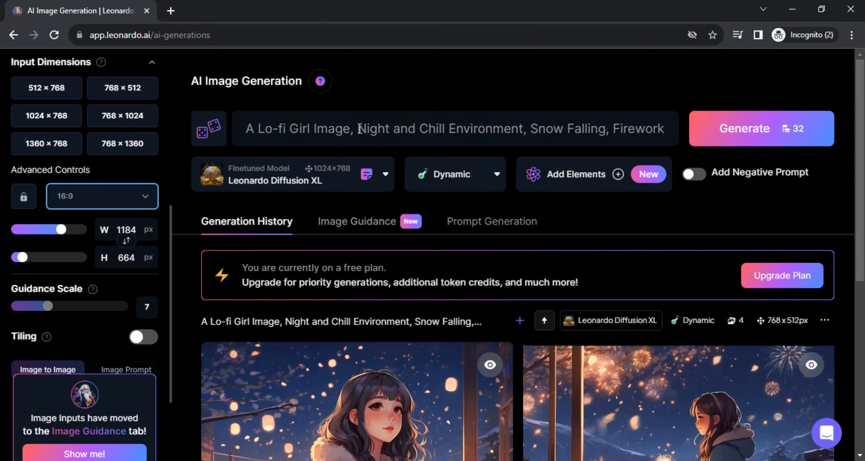
{"action": "left_click", "coordinate": [396, 129]}
{"action": "type", "text": "In "}
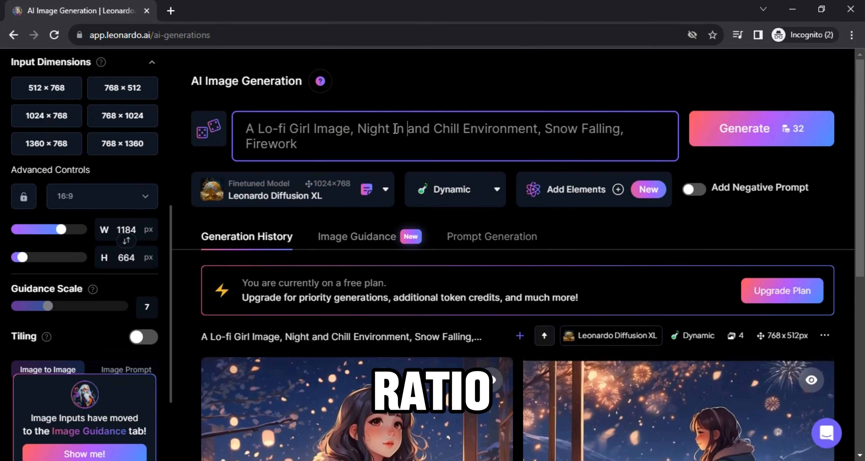
{"action": "type", "text": "the romm "}
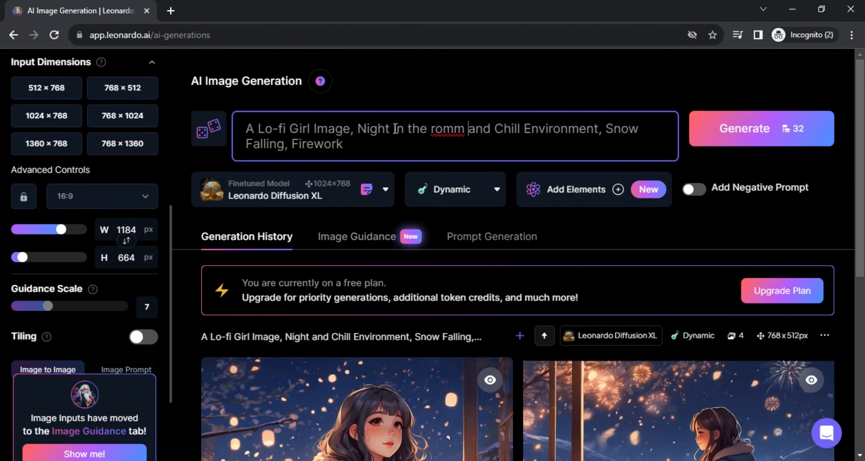
{"action": "type", "text": "with headphone"}
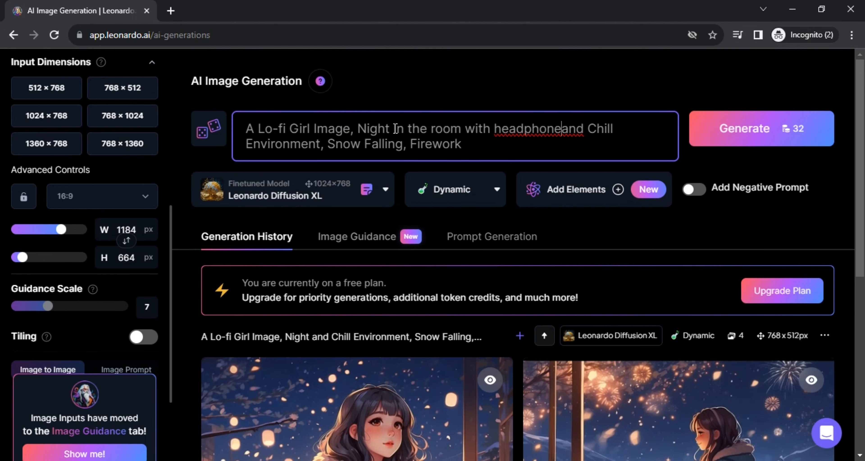
{"action": "type", "text": ", on the desk,"}
{"action": "scroll", "coordinate": [516, 129], "scroll_direction": "down", "scroll_amount": 1}
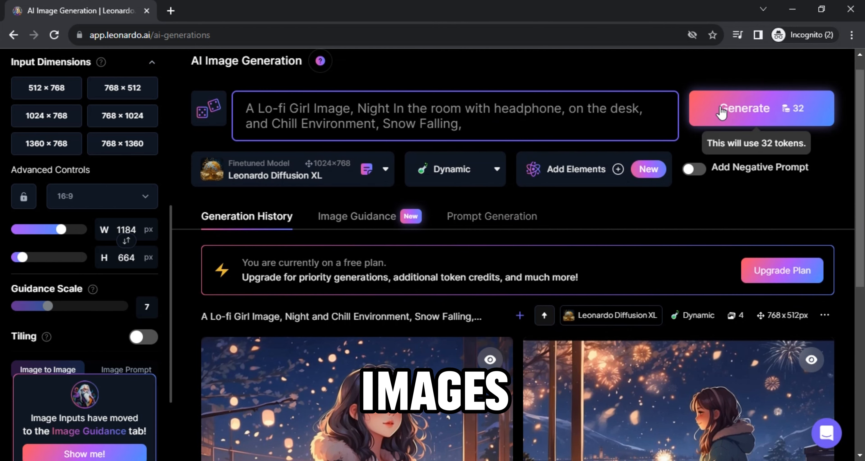
{"action": "left_click", "coordinate": [692, 107]}
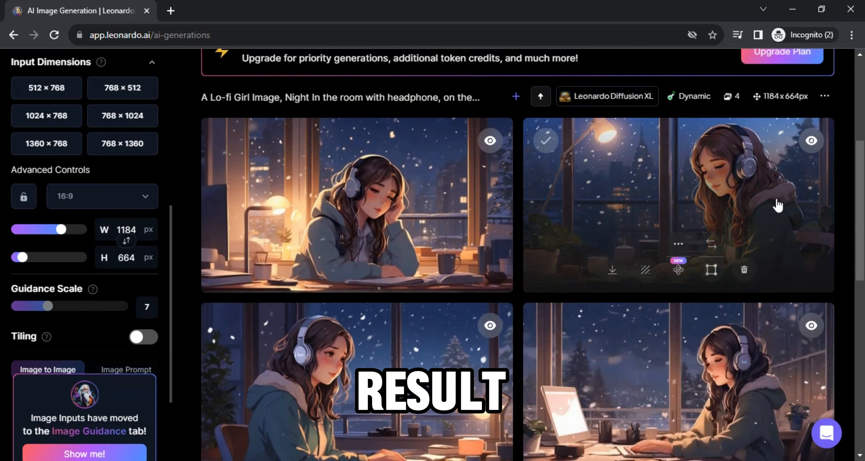
Step: Look over the generated images and enlarge the one of the girl with headphones sitting at the desk beside a lit lamp
{"action": "scroll", "coordinate": [393, 211], "scroll_direction": "down", "scroll_amount": 3}
{"action": "scroll", "coordinate": [415, 213], "scroll_direction": "down", "scroll_amount": 5}
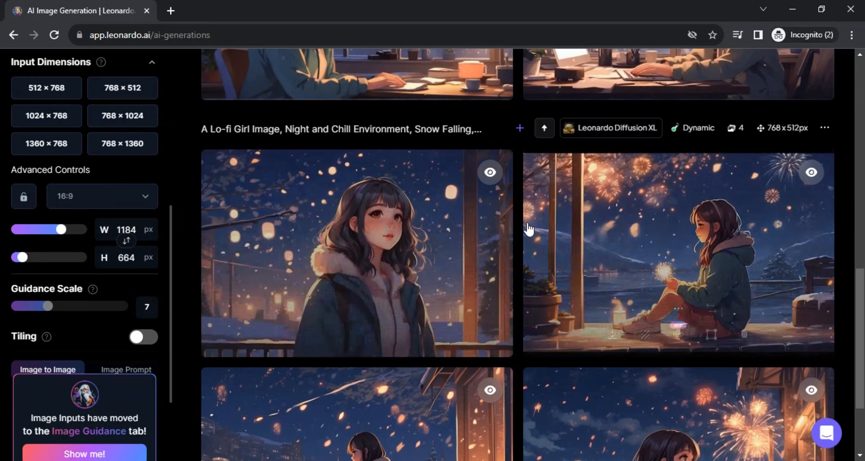
{"action": "left_click", "coordinate": [461, 198]}
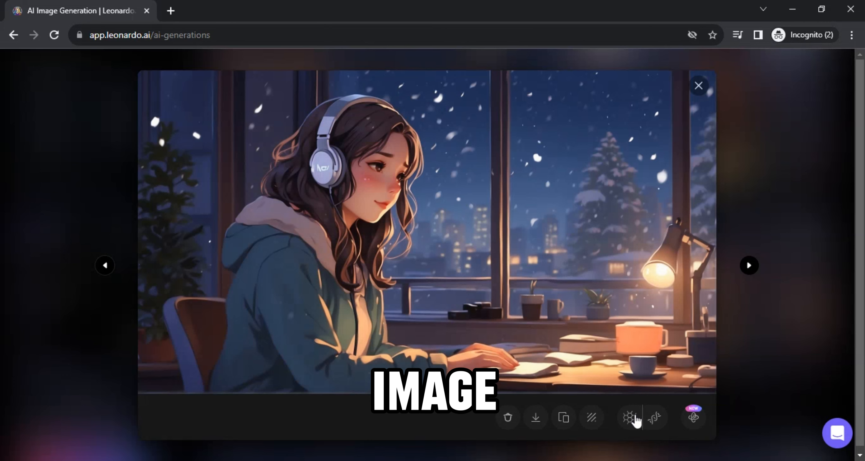
Step: Upscale the girl-with-headphones image with the Alchemy Smooth upscaler, inspect the result enlarged, and download it
{"action": "left_click", "coordinate": [630, 418]}
{"action": "left_click", "coordinate": [372, 134]}
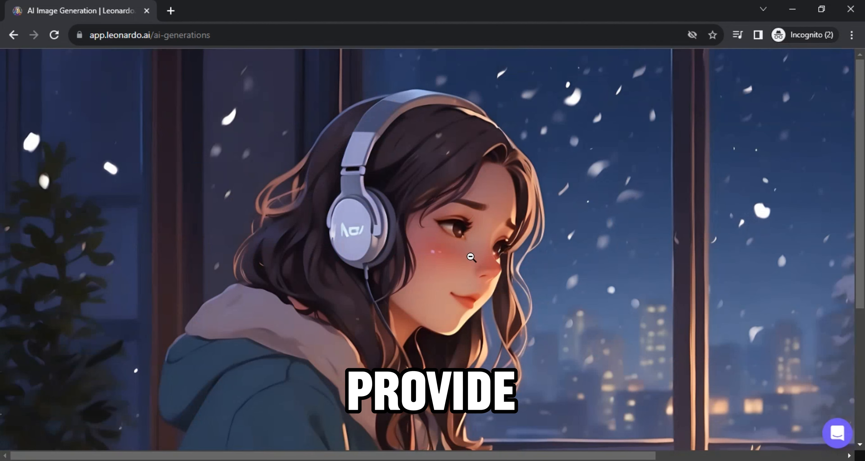
{"action": "left_click", "coordinate": [464, 251]}
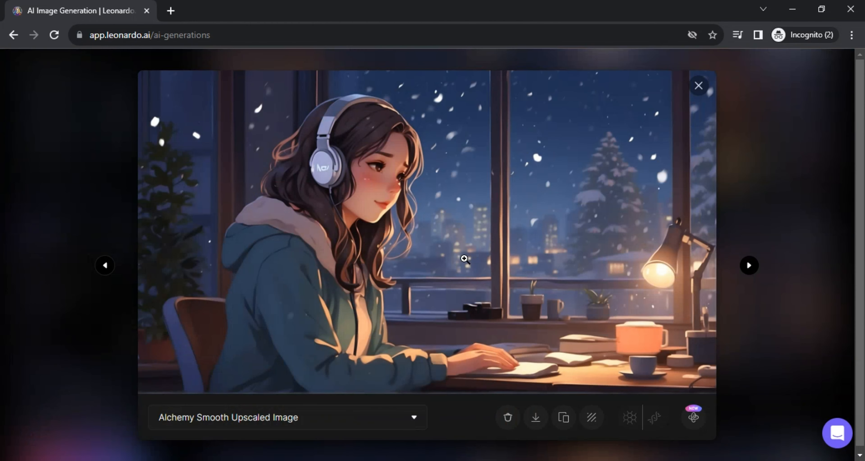
{"action": "left_click", "coordinate": [542, 424]}
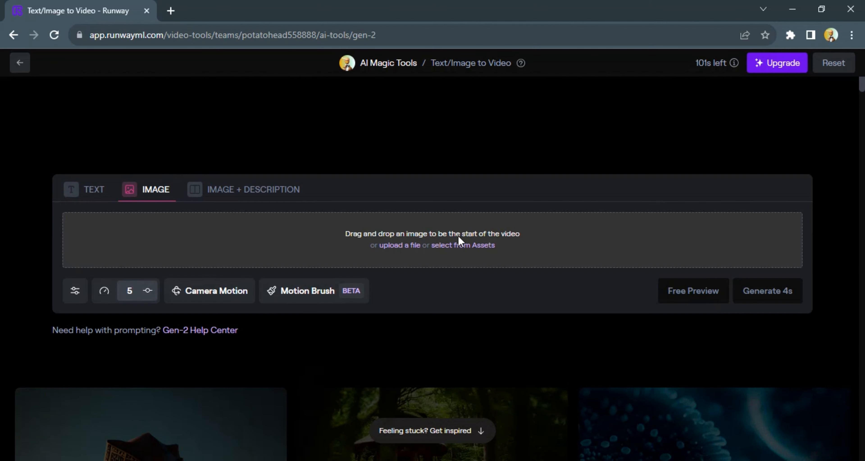
Step: Switch to Runway's Gen-2 image-to-video tool and upload the downloaded lo-fi girl image as the start of the video
{"action": "left_click", "coordinate": [457, 248]}
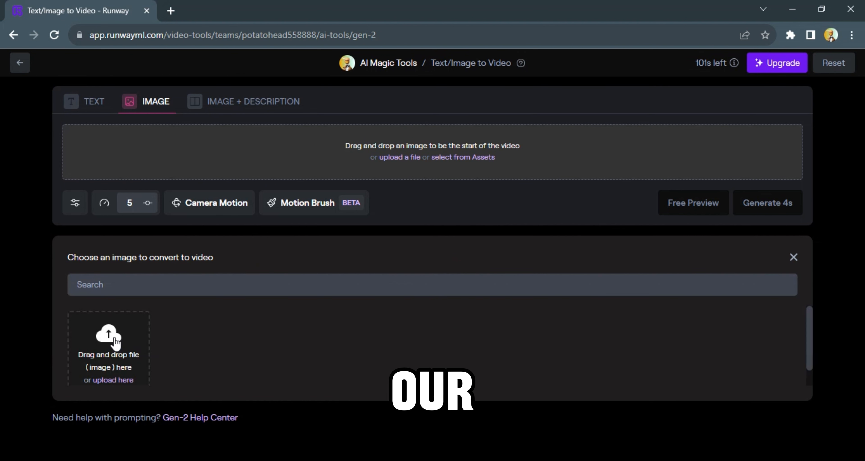
{"action": "left_click_drag", "start_coordinate": [409, 163], "coordinate": [214, 126]}
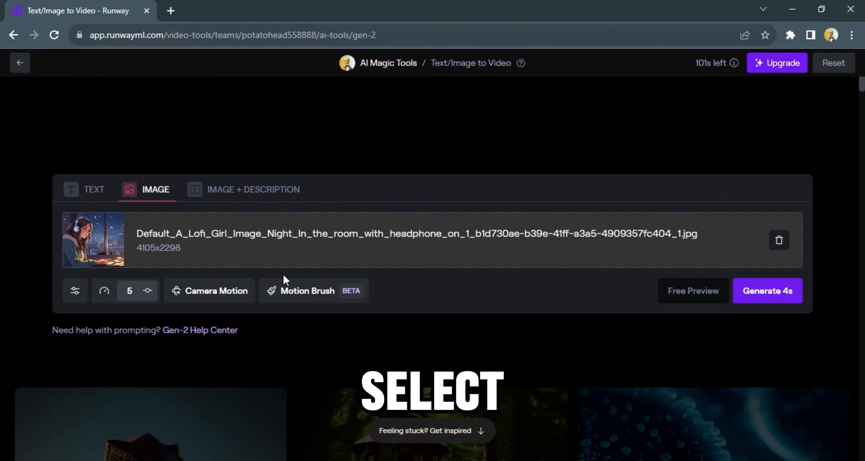
Step: Brush over the snowy window area with the Motion Brush, set its vertical motion to -0.6, and generate a 4-second video
{"action": "left_click", "coordinate": [292, 292]}
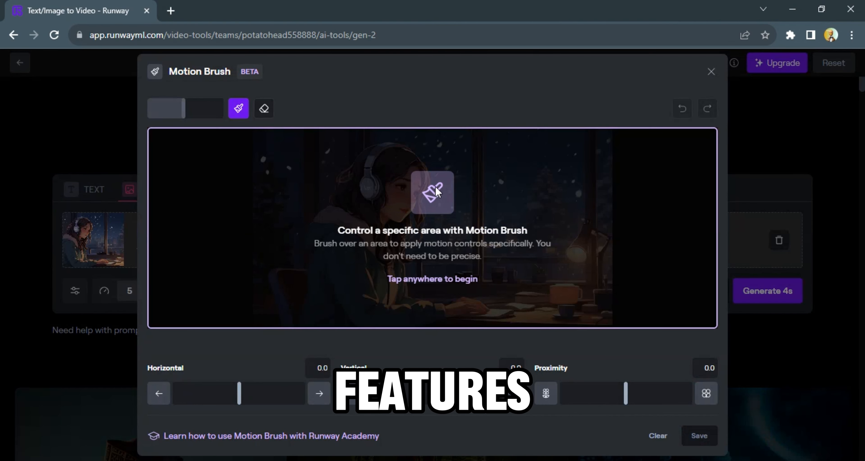
{"action": "mouse_move", "coordinate": [435, 192]}
{"action": "left_mouse_down"}
{"action": "mouse_move", "coordinate": [469, 221]}
{"action": "mouse_move", "coordinate": [425, 152]}
{"action": "mouse_move", "coordinate": [265, 160]}
{"action": "mouse_move", "coordinate": [291, 231]}
{"action": "mouse_move", "coordinate": [326, 182]}
{"action": "mouse_move", "coordinate": [324, 199]}
{"action": "mouse_move", "coordinate": [498, 189]}
{"action": "mouse_move", "coordinate": [571, 132]}
{"action": "mouse_move", "coordinate": [565, 181]}
{"action": "mouse_move", "coordinate": [604, 188]}
{"action": "left_mouse_up"}
{"action": "left_click", "coordinate": [627, 395]}
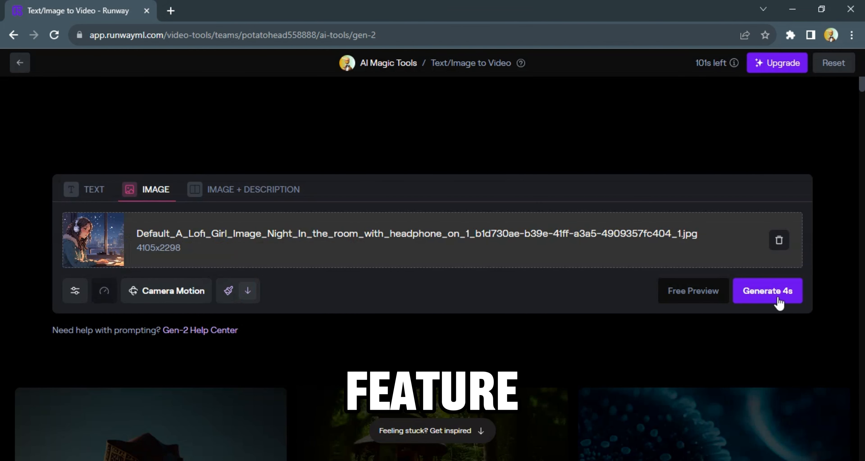
{"action": "left_click", "coordinate": [768, 291]}
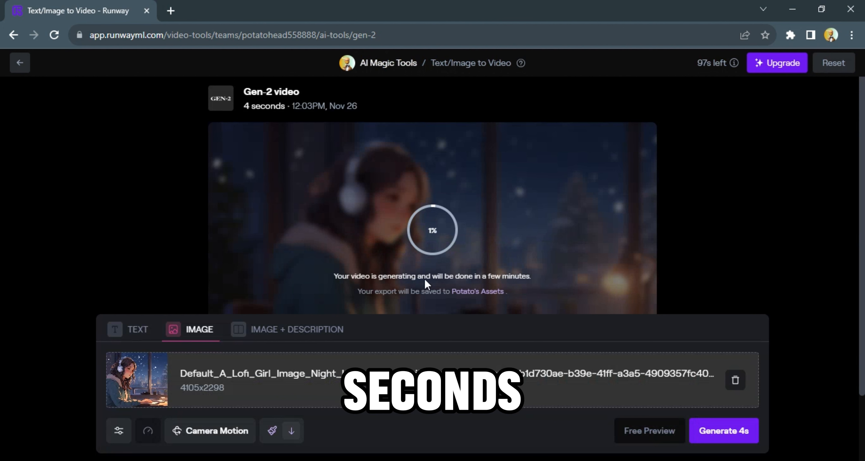
Step: Play the generated 4-second video and check how the snow and the girl move
{"action": "scroll", "coordinate": [425, 262], "scroll_direction": "down", "scroll_amount": 1}
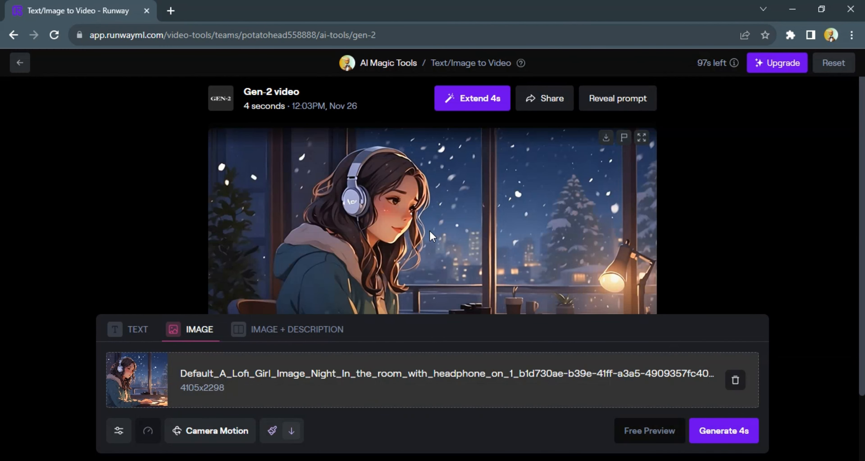
{"action": "scroll", "coordinate": [429, 231], "scroll_direction": "down", "scroll_amount": 3}
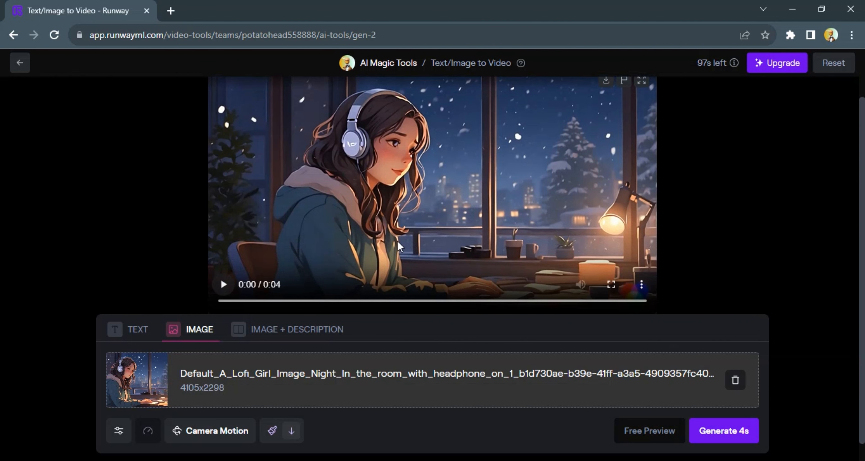
{"action": "left_click", "coordinate": [396, 241]}
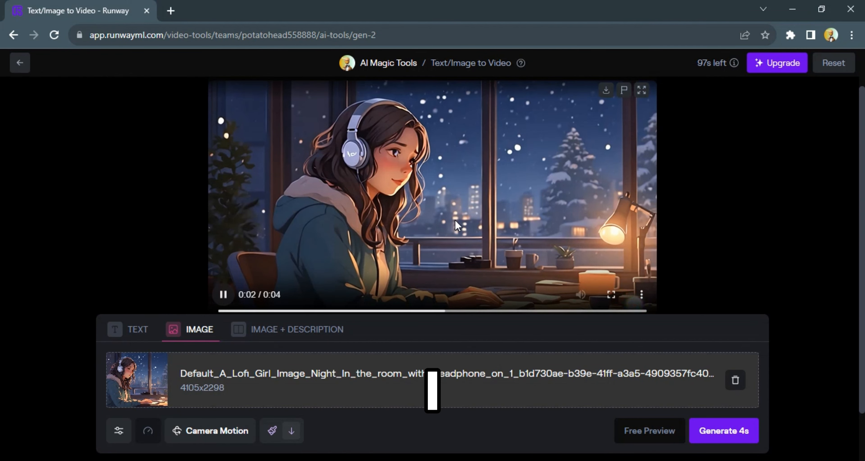
{"action": "scroll", "coordinate": [503, 215], "scroll_direction": "up", "scroll_amount": 1}
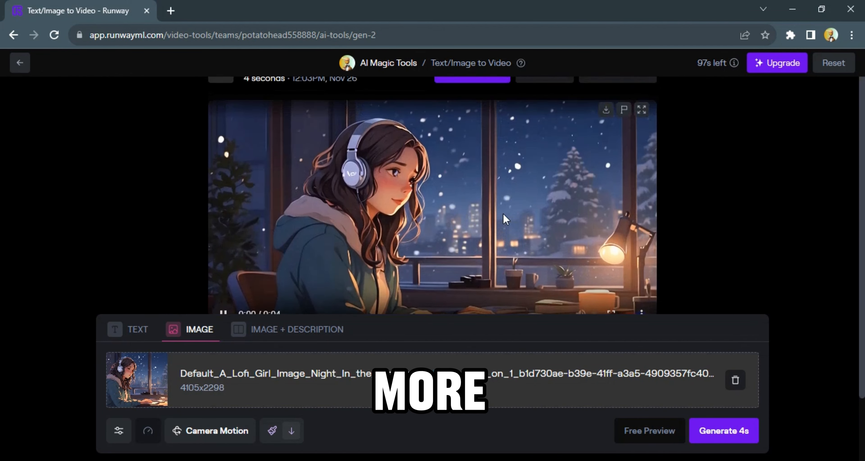
{"action": "scroll", "coordinate": [503, 214], "scroll_direction": "up", "scroll_amount": 1}
{"action": "scroll", "coordinate": [503, 213], "scroll_direction": "down", "scroll_amount": 3}
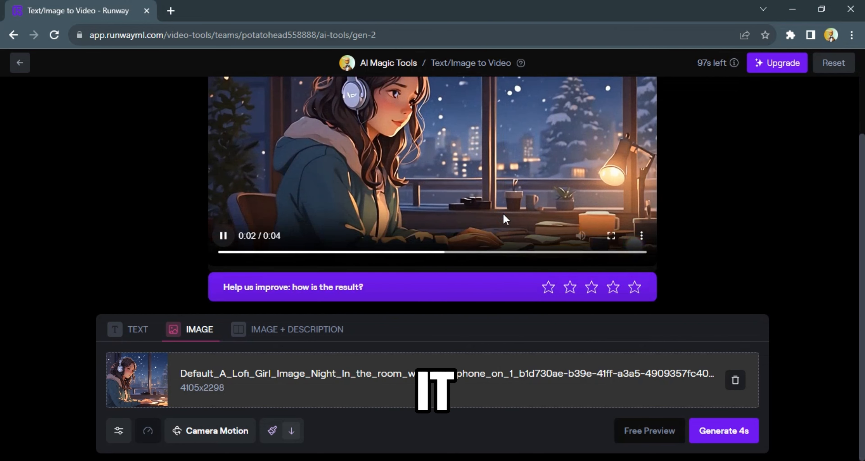
Step: Rework the Motion Brush area and motion on the lo-fi girl image and generate further 4-second variants
{"action": "left_click", "coordinate": [272, 431]}
{"action": "left_click_drag", "start_coordinate": [396, 197], "coordinate": [388, 164]}
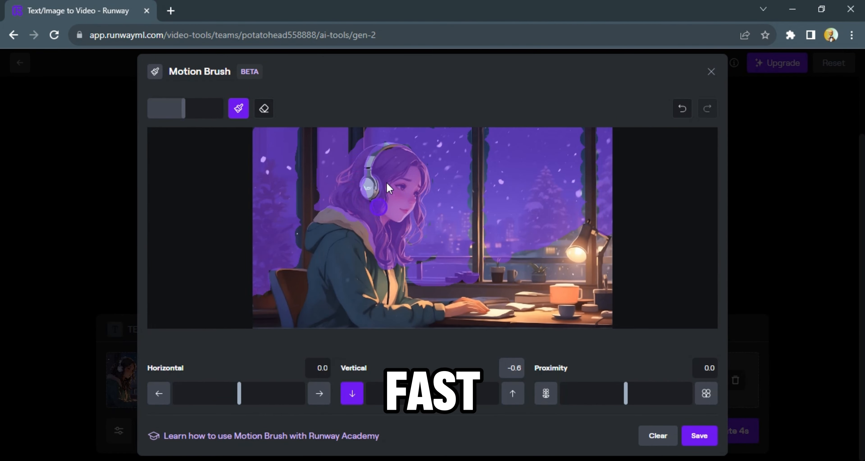
{"action": "left_click_drag", "start_coordinate": [448, 309], "coordinate": [483, 301]}
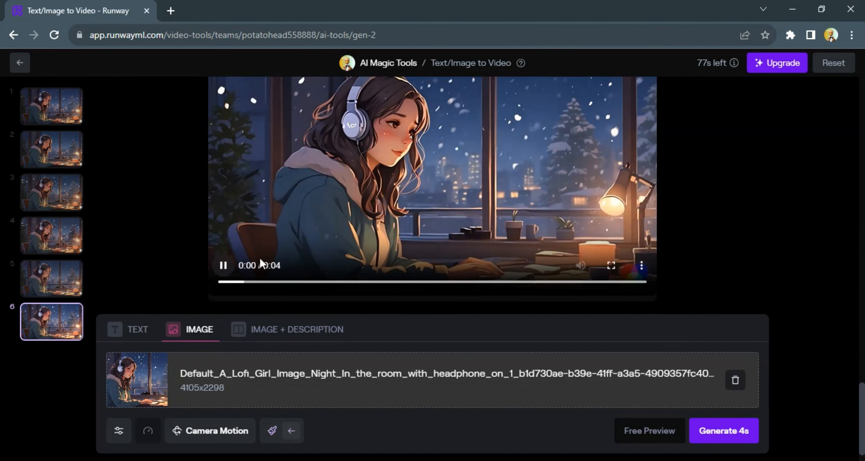
Step: Open the recently exported Gen-2 video with the brush_H -01 setting from the Runway assets and download it
{"action": "left_click", "coordinate": [644, 249]}
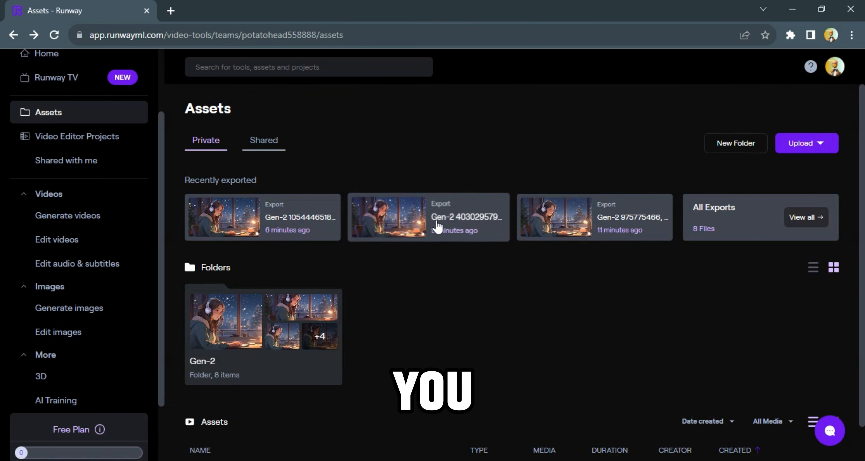
{"action": "left_click", "coordinate": [437, 219]}
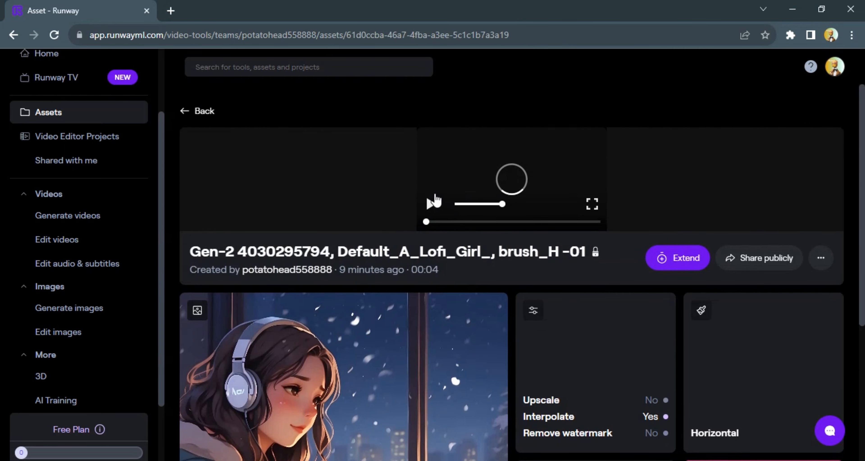
{"action": "scroll", "coordinate": [237, 407], "scroll_direction": "down", "scroll_amount": 4}
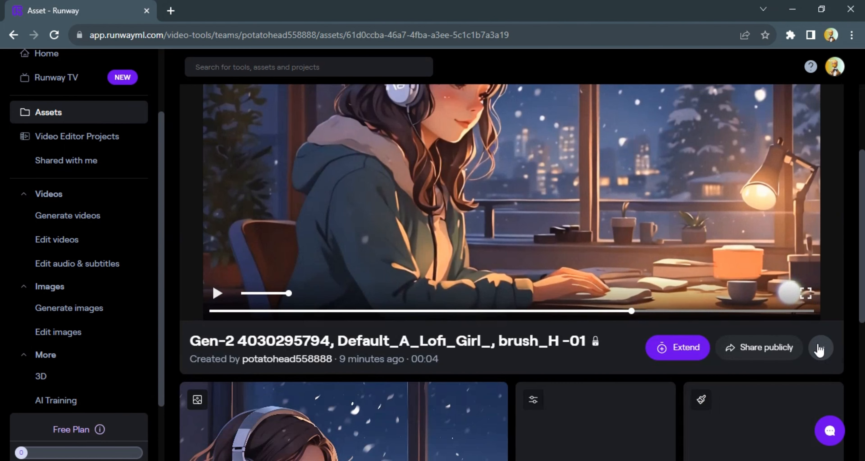
{"action": "left_click", "coordinate": [819, 349]}
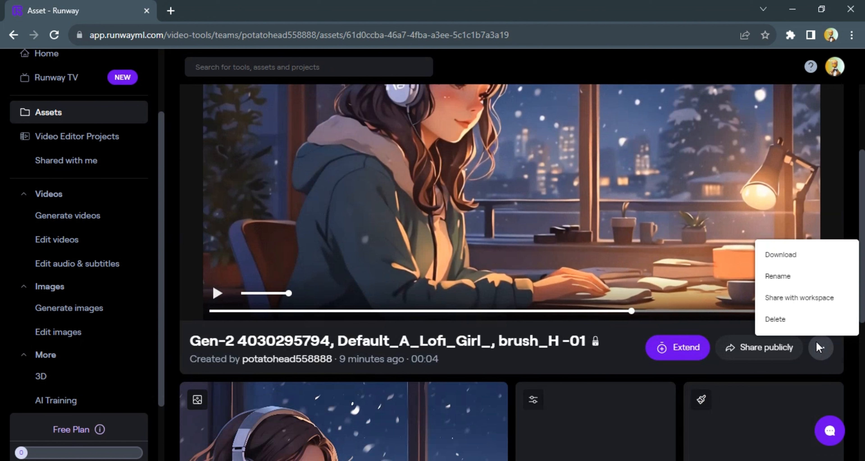
{"action": "left_click", "coordinate": [781, 252]}
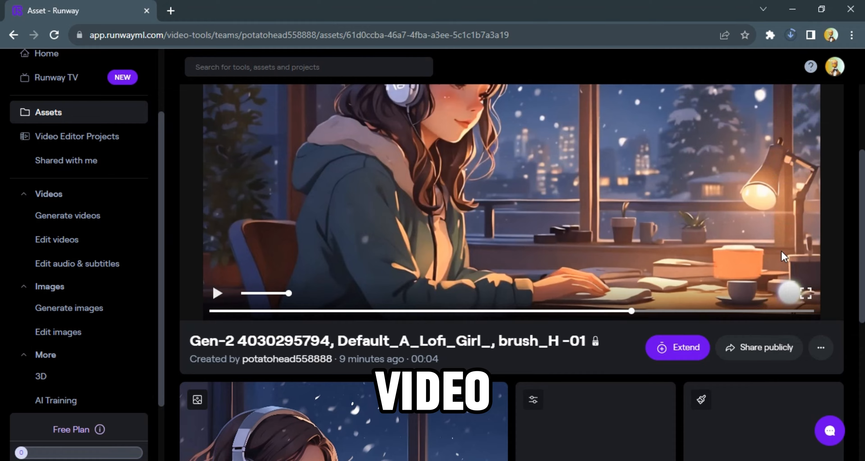
{"action": "scroll", "coordinate": [780, 252], "scroll_direction": "up", "scroll_amount": 2}
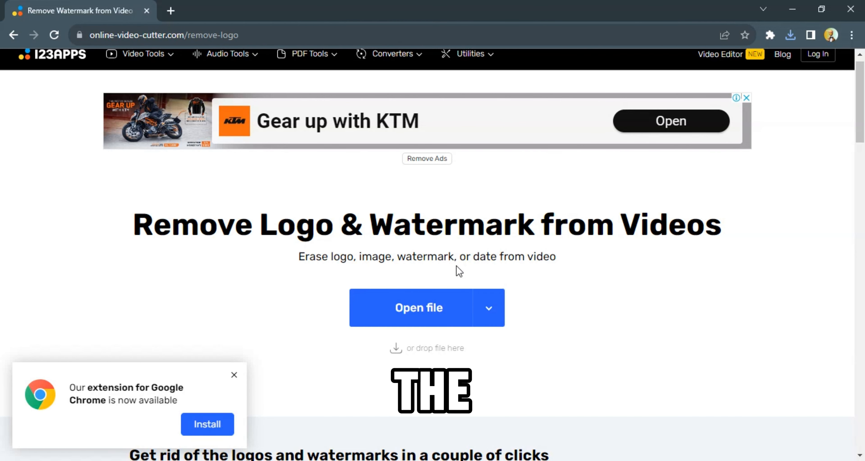
Step: Load the downloaded Gen-2 brush_H -01 video into the 123apps Remove Logo tool at online-video-cutter.com
{"action": "scroll", "coordinate": [456, 265], "scroll_direction": "down", "scroll_amount": 1}
{"action": "left_click", "coordinate": [456, 265]}
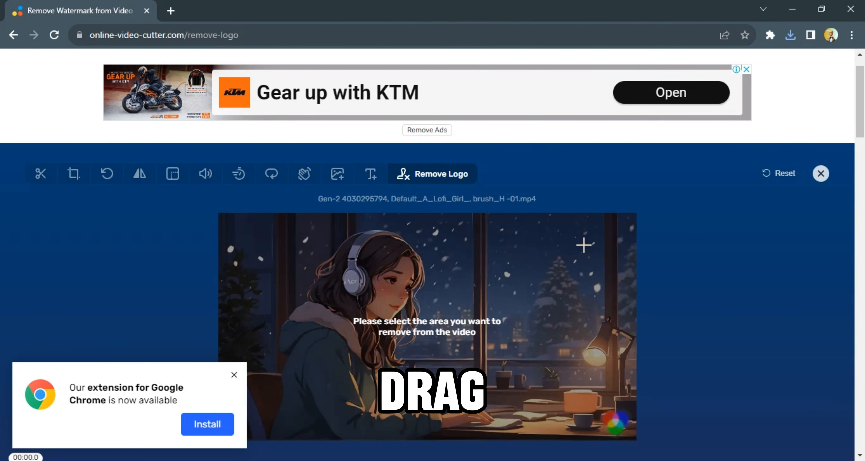
Step: Mark the round multicoloured watermark in the video's lower-right corner for removal, process the video, and save the cleaned file
{"action": "scroll", "coordinate": [584, 245], "scroll_direction": "down", "scroll_amount": 3}
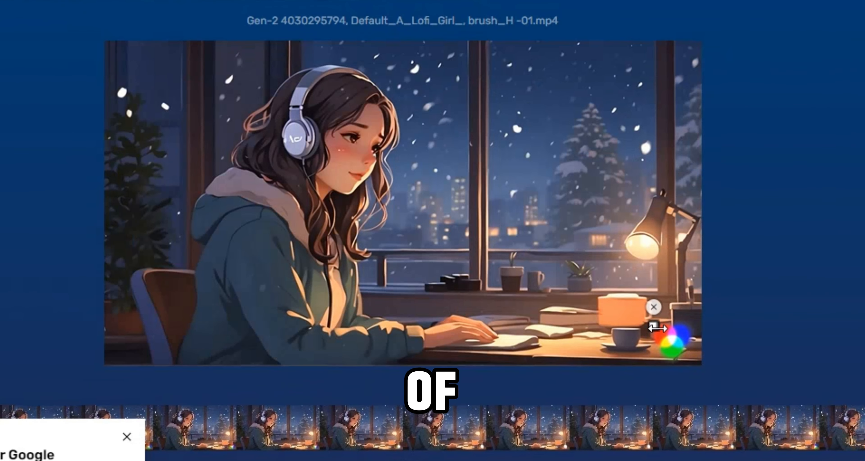
{"action": "left_click_drag", "start_coordinate": [600, 295], "coordinate": [625, 314]}
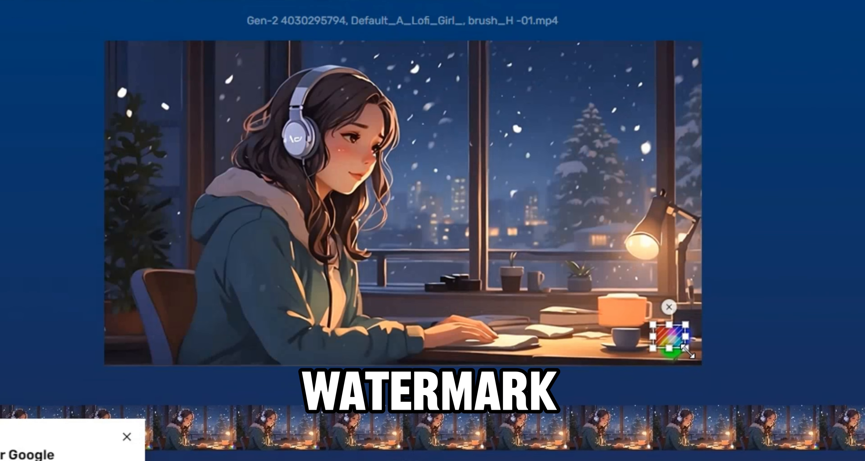
{"action": "left_click_drag", "start_coordinate": [687, 351], "coordinate": [696, 361]}
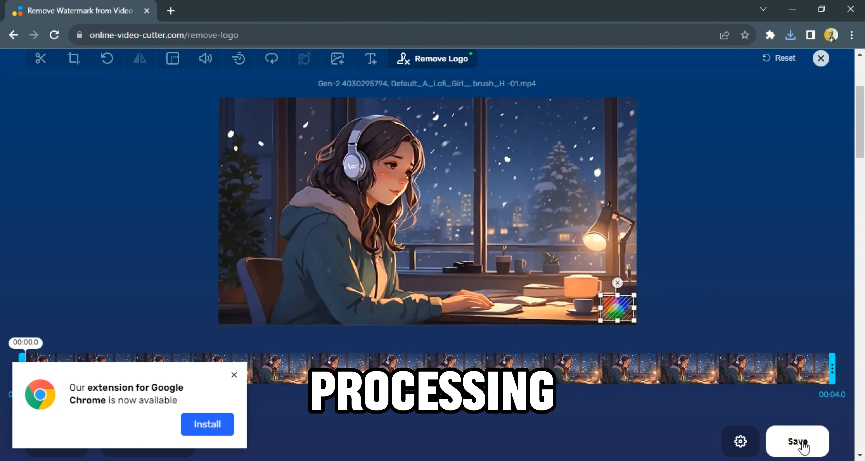
{"action": "left_click", "coordinate": [803, 444]}
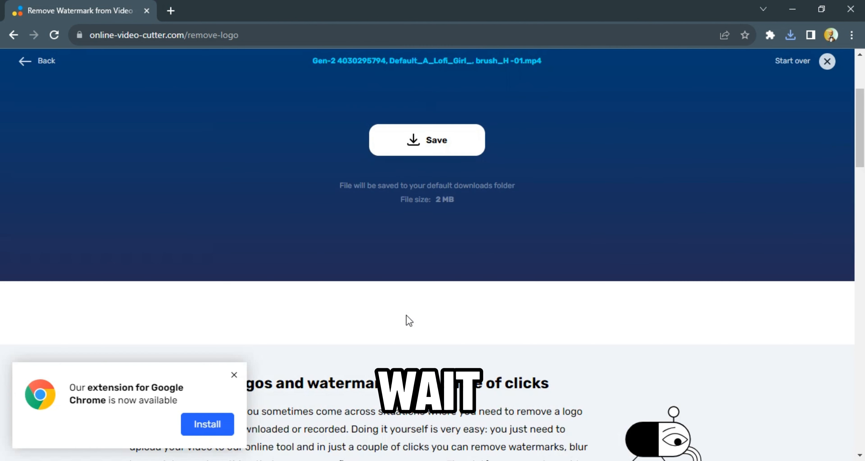
{"action": "left_click", "coordinate": [423, 151]}
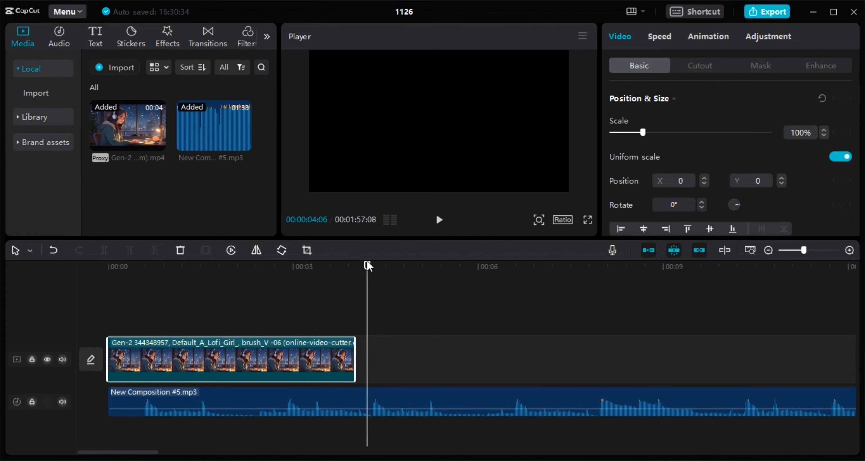
Step: In CapCut, duplicate the lo-fi girl clip and place the copy directly after the original on the main track
{"action": "left_click_drag", "start_coordinate": [368, 266], "coordinate": [356, 271]}
{"action": "key", "text": "ctrl+c"}
{"action": "key", "text": "ctrl+v"}
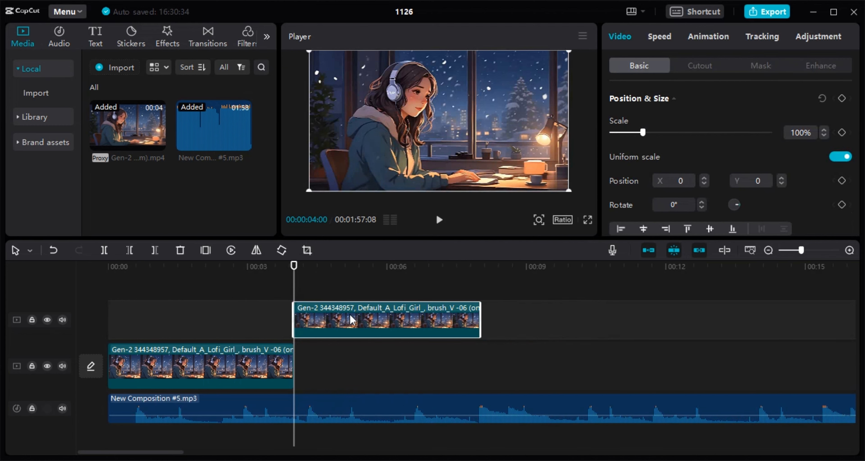
{"action": "left_click_drag", "start_coordinate": [353, 319], "coordinate": [394, 367]}
Step: Fill the main track with repeated copies of the clip and trim the surplus at the audio's end at 00:01:57:08
{"action": "scroll", "coordinate": [394, 367], "scroll_direction": "down", "scroll_amount": 5}
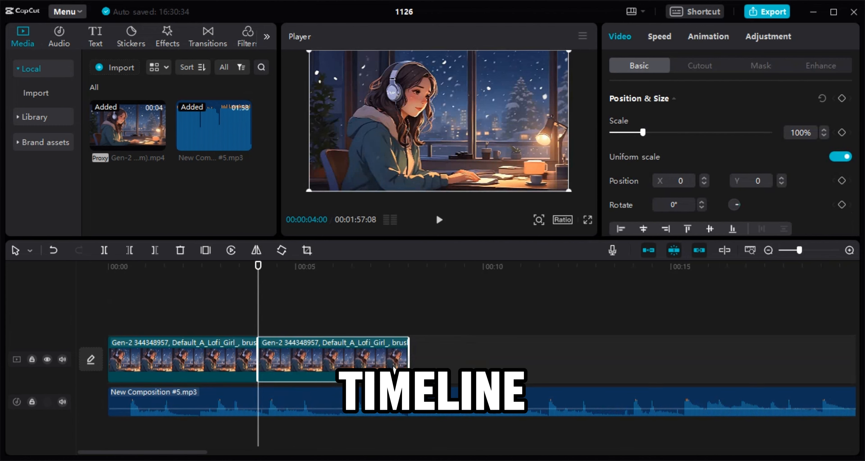
{"action": "scroll", "coordinate": [393, 368], "scroll_direction": "down", "scroll_amount": 3}
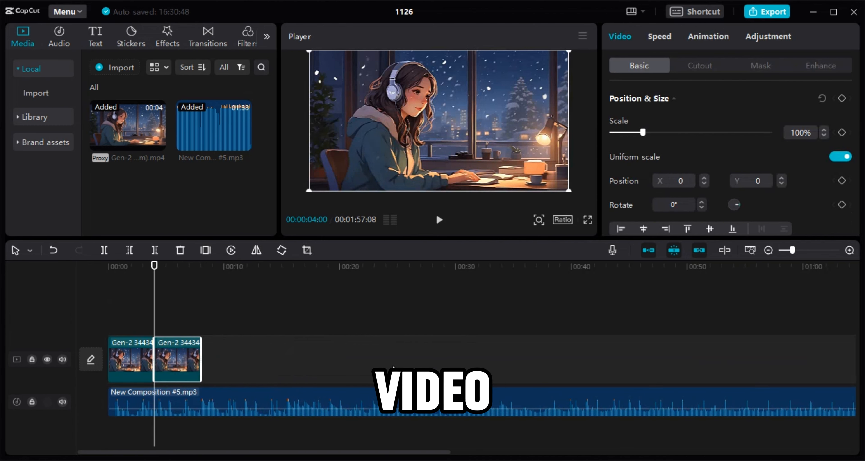
{"action": "left_click", "coordinate": [174, 363]}
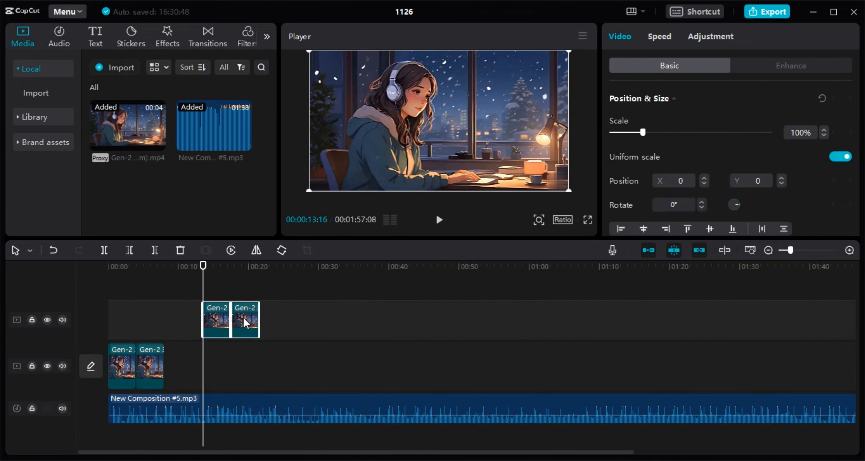
{"action": "left_click_drag", "start_coordinate": [232, 319], "coordinate": [193, 360]}
{"action": "left_click", "coordinate": [254, 267]}
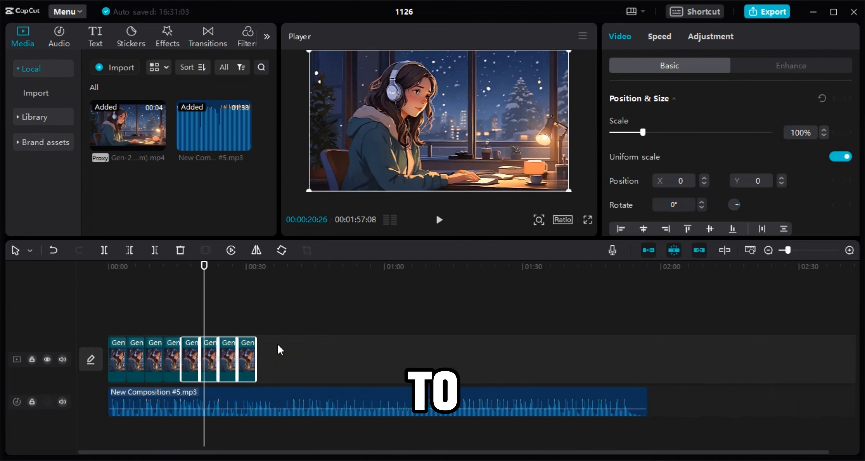
{"action": "left_click", "coordinate": [284, 267]}
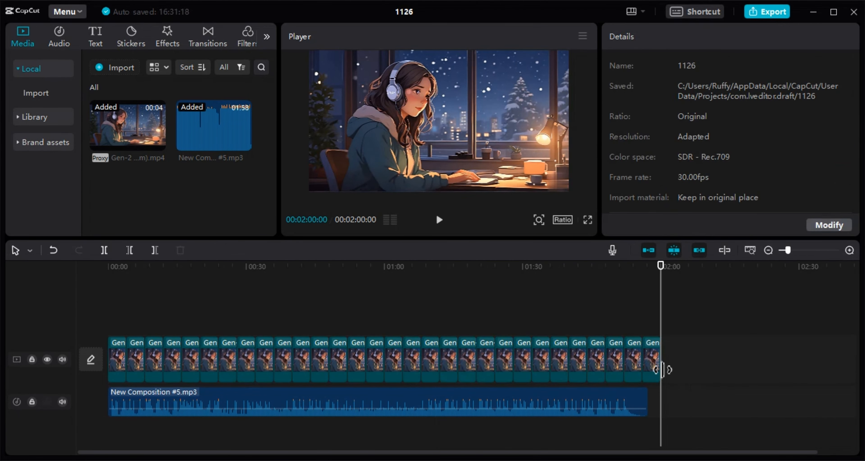
{"action": "right_click", "coordinate": [628, 359]}
{"action": "key", "text": "Escape"}
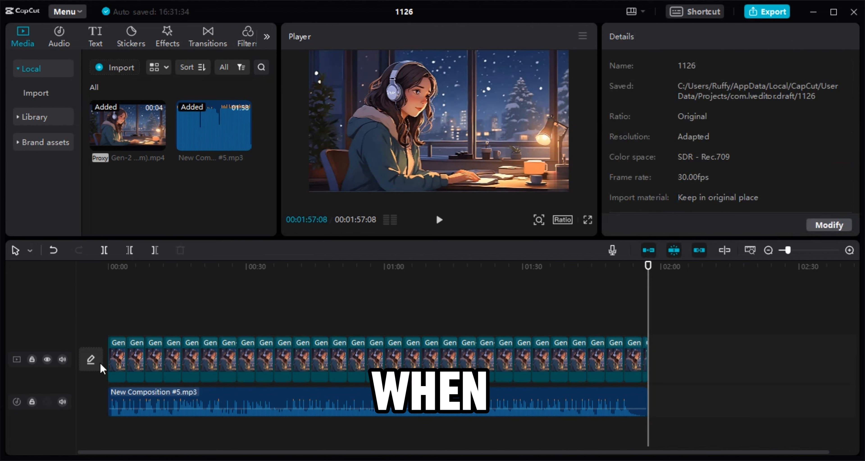
Step: Select all the lo-fi girl clips on the main track and warm their color by setting Temp to 35
{"action": "key", "text": "ctrl+a"}
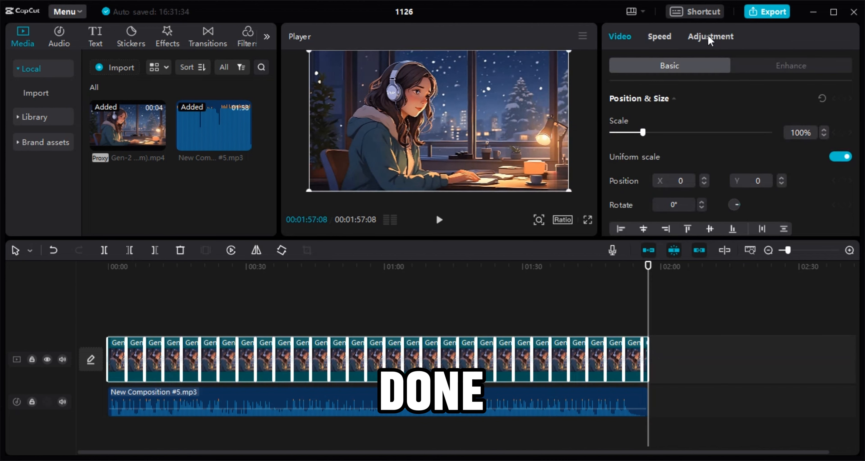
{"action": "left_click", "coordinate": [709, 36]}
{"action": "left_click", "coordinate": [715, 123]}
{"action": "left_click", "coordinate": [722, 109]}
{"action": "scroll", "coordinate": [721, 109], "scroll_direction": "down", "scroll_amount": 5}
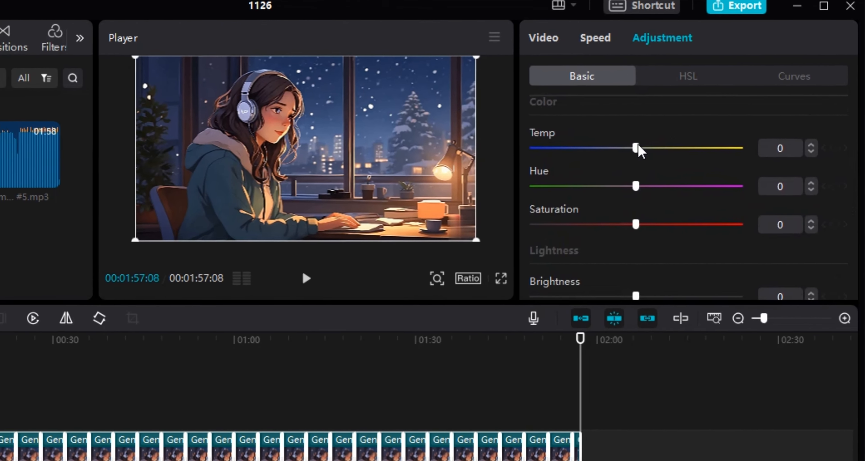
{"action": "left_click_drag", "start_coordinate": [690, 120], "coordinate": [664, 120]}
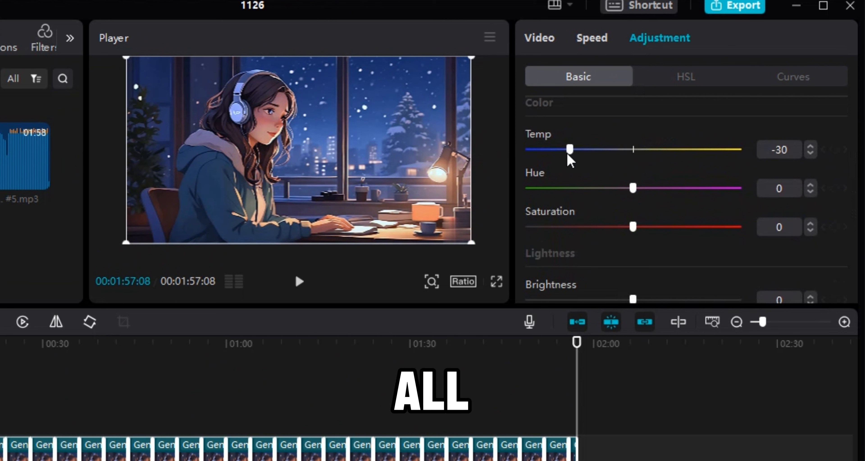
{"action": "left_click_drag", "start_coordinate": [568, 155], "coordinate": [693, 157]}
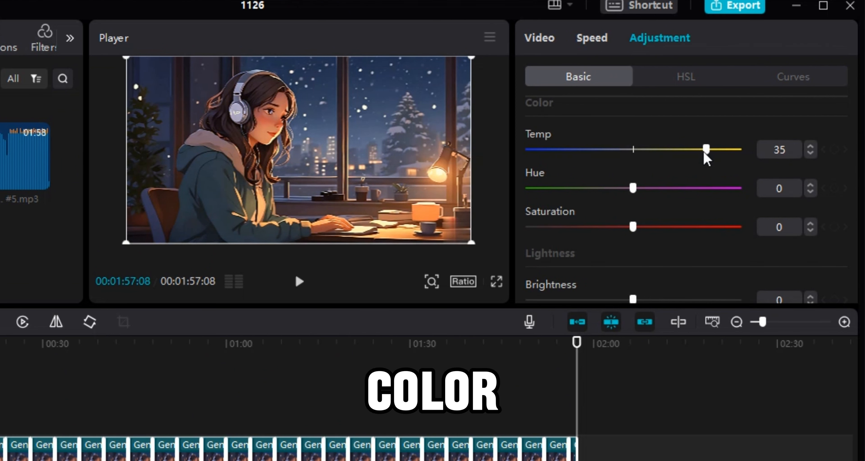
Step: Set the selected clips' Hue to 11 and fine-tune their saturation and lightness
{"action": "left_click_drag", "start_coordinate": [598, 197], "coordinate": [646, 197]}
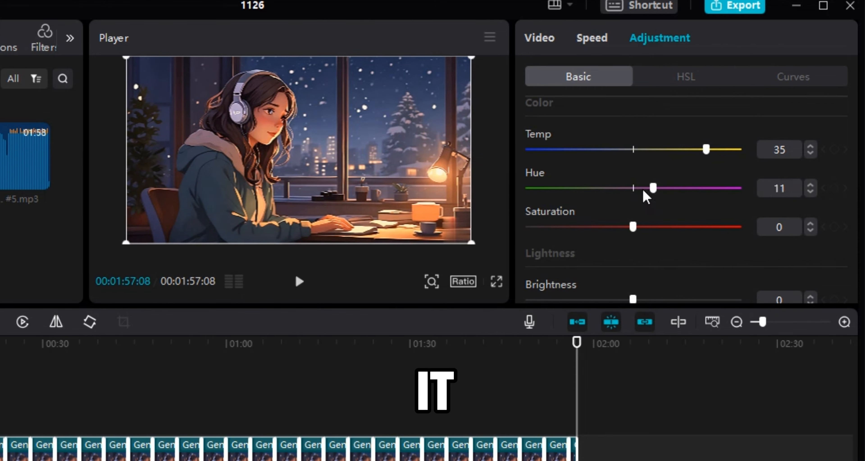
{"action": "mouse_move", "coordinate": [672, 229]}
{"action": "left_mouse_down"}
{"action": "mouse_move", "coordinate": [719, 230]}
{"action": "mouse_move", "coordinate": [537, 227]}
{"action": "mouse_move", "coordinate": [691, 229]}
{"action": "mouse_move", "coordinate": [683, 228]}
{"action": "left_mouse_up"}
{"action": "scroll", "coordinate": [653, 231], "scroll_direction": "down", "scroll_amount": 3}
{"action": "left_click_drag", "start_coordinate": [633, 176], "coordinate": [717, 171]}
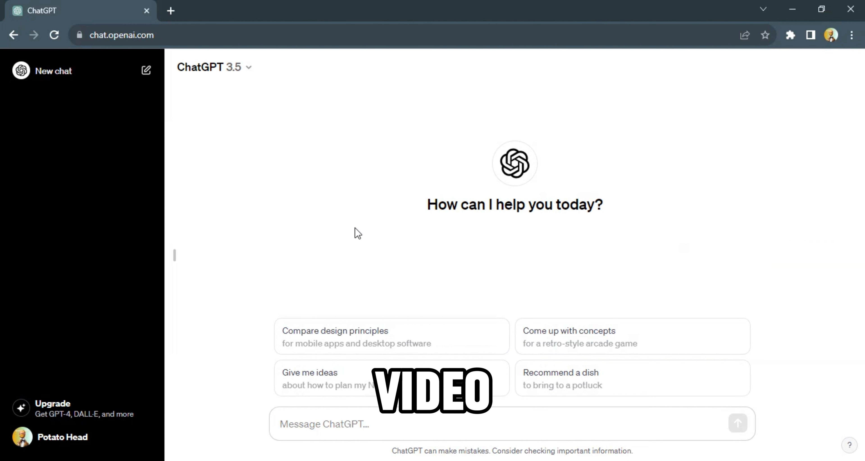
Step: In ChatGPT, submit the prompt "Give me 10 name idea for my Lo-fi YouTube Channel"
{"action": "left_click", "coordinate": [380, 422]}
{"action": "type", "text": "Giv"}
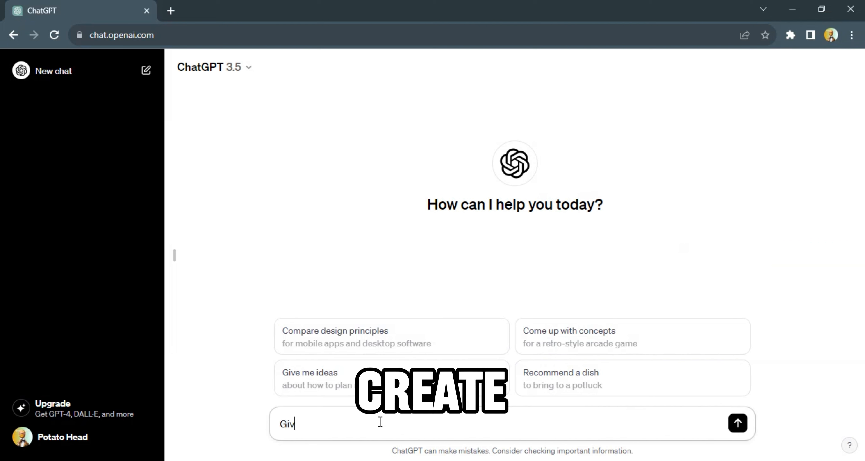
{"action": "type", "text": "e me 10 name idea for my Lo-fi YouTube Channel"}
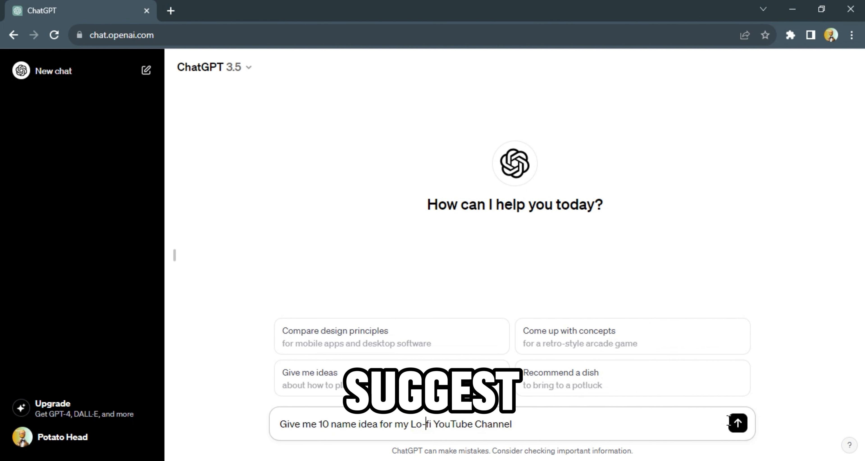
{"action": "left_click", "coordinate": [735, 426]}
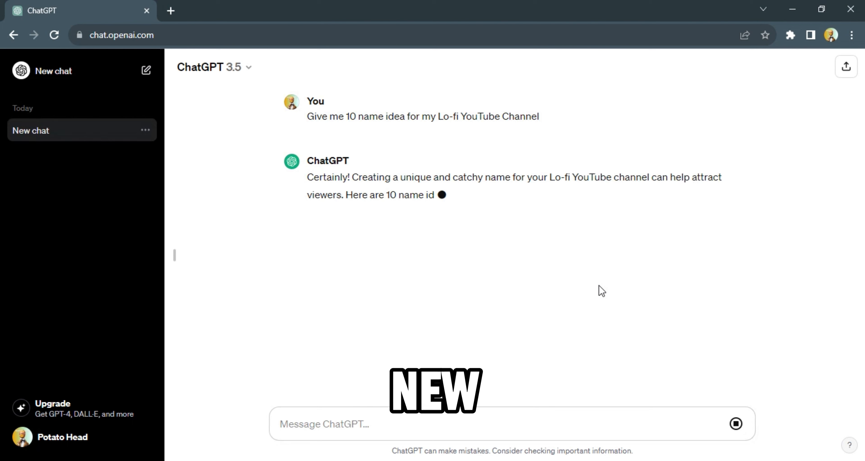